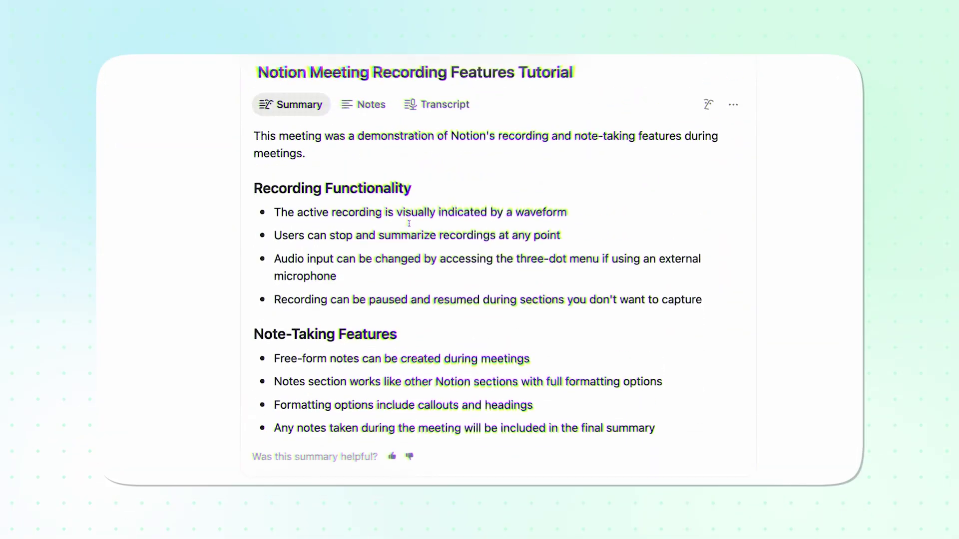
# Select the summary's opening paragraph, then move to the empty first line of the Meeting Note page
pyautogui.moveTo(324, 159); pyautogui.dragTo(245, 138)
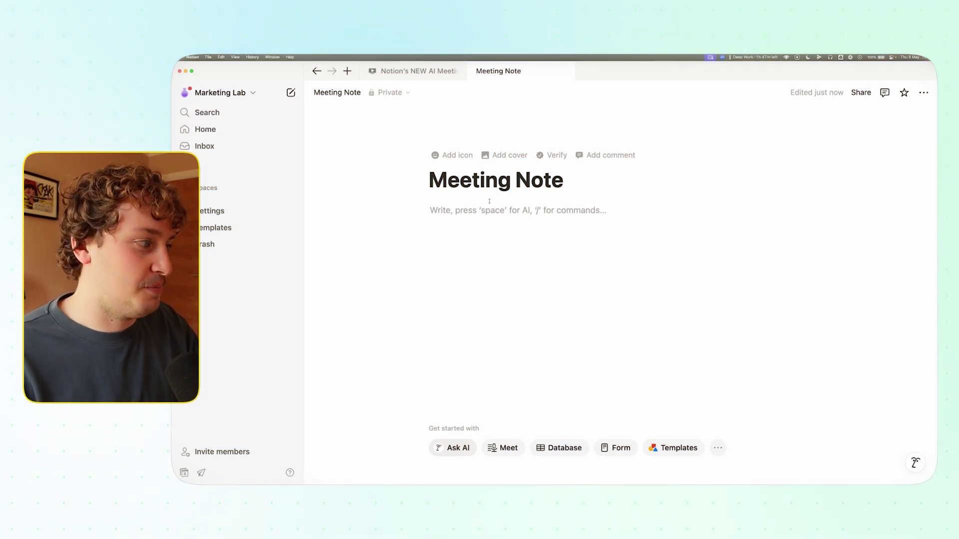
pyautogui.click(456, 209)
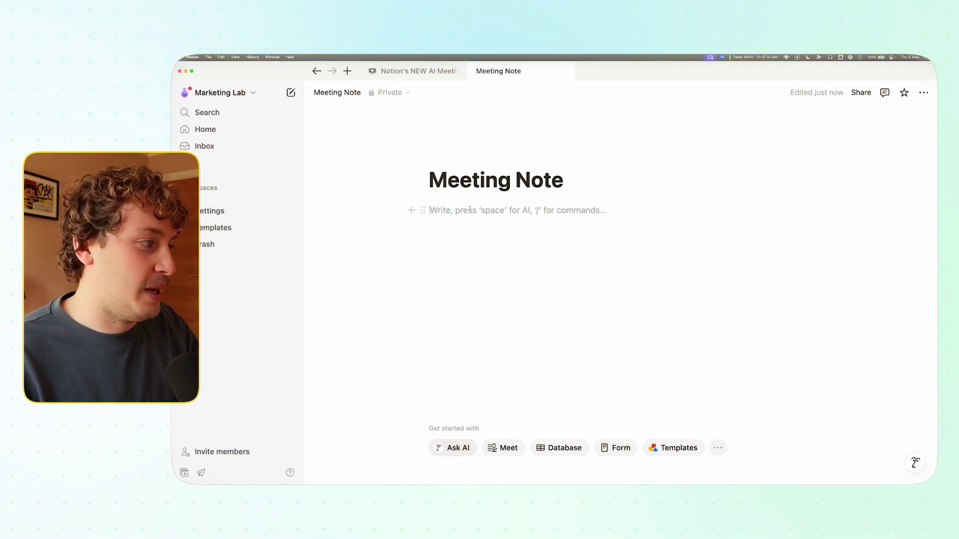
# Insert an AI Meeting Notes block below the Meeting Note title and confirm consent to record
pyautogui.write('/')
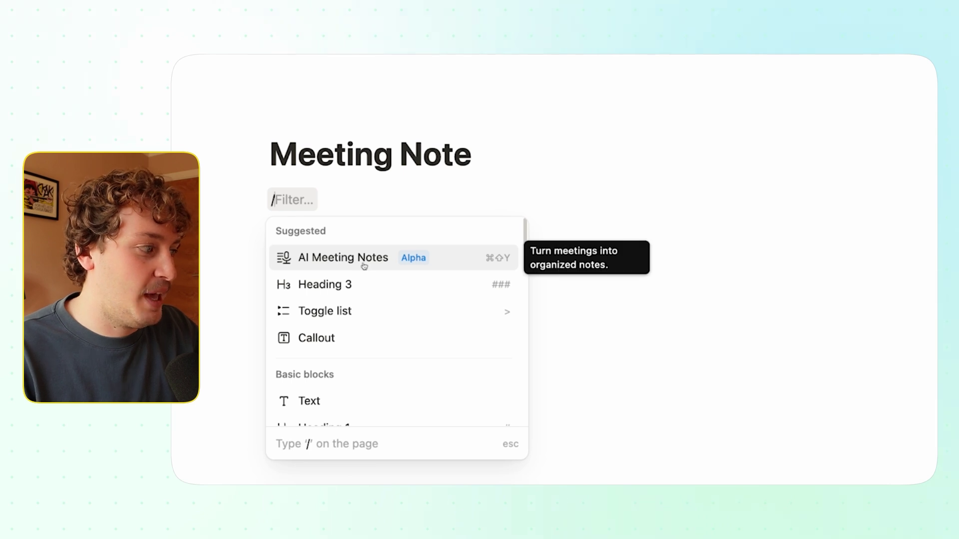
pyautogui.click(325, 263)
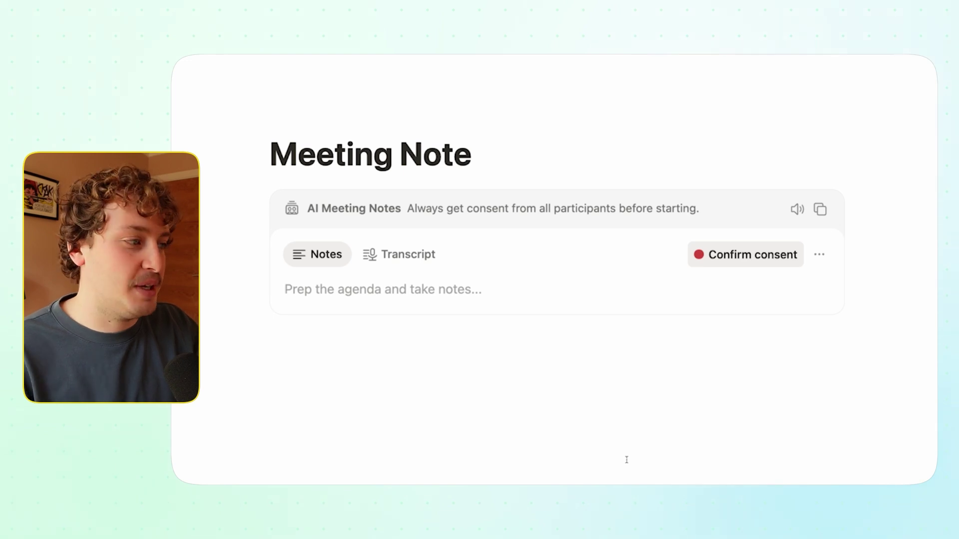
pyautogui.click(747, 261)
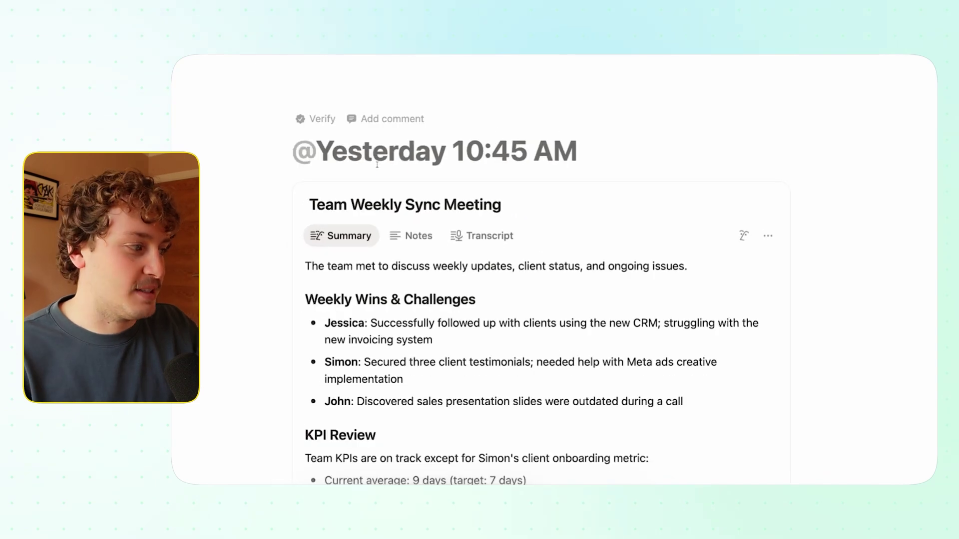
# Review the Team Weekly Sync summary and transcript, then return to Notes and the Meeting Note page
pyautogui.scroll(-3, 229, 193)
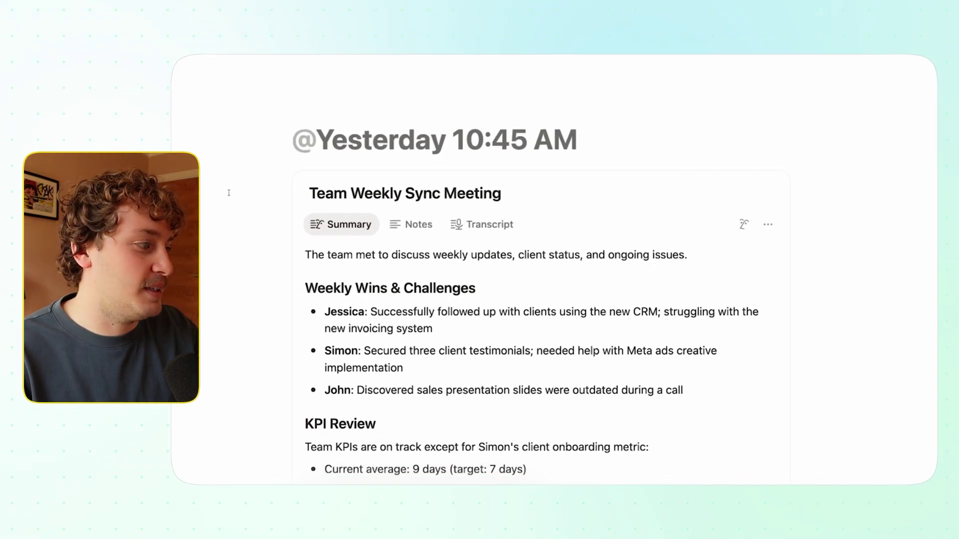
pyautogui.scroll(-10, 229, 193)
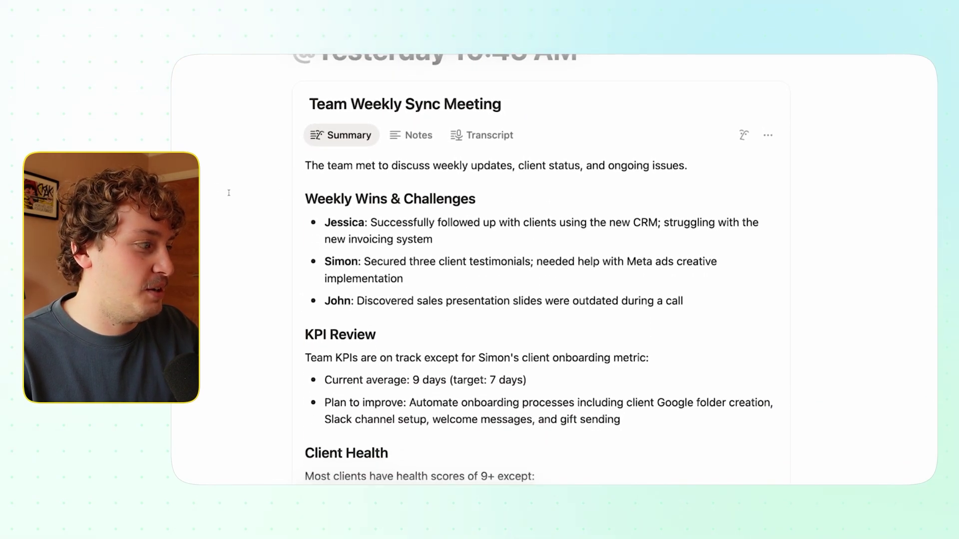
pyautogui.scroll(12, 229, 193)
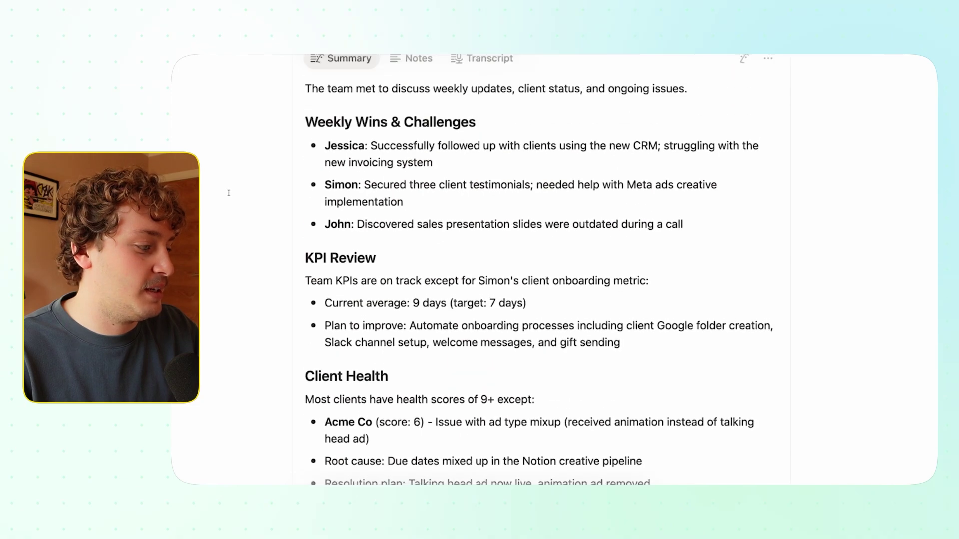
pyautogui.click(467, 159)
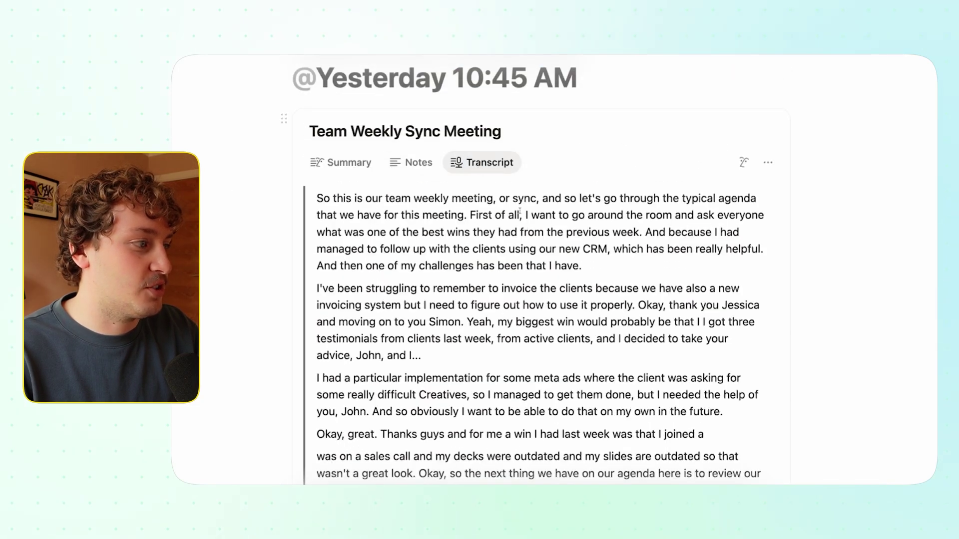
pyautogui.scroll(-9, 553, 253)
pyautogui.scroll(-5, 553, 253)
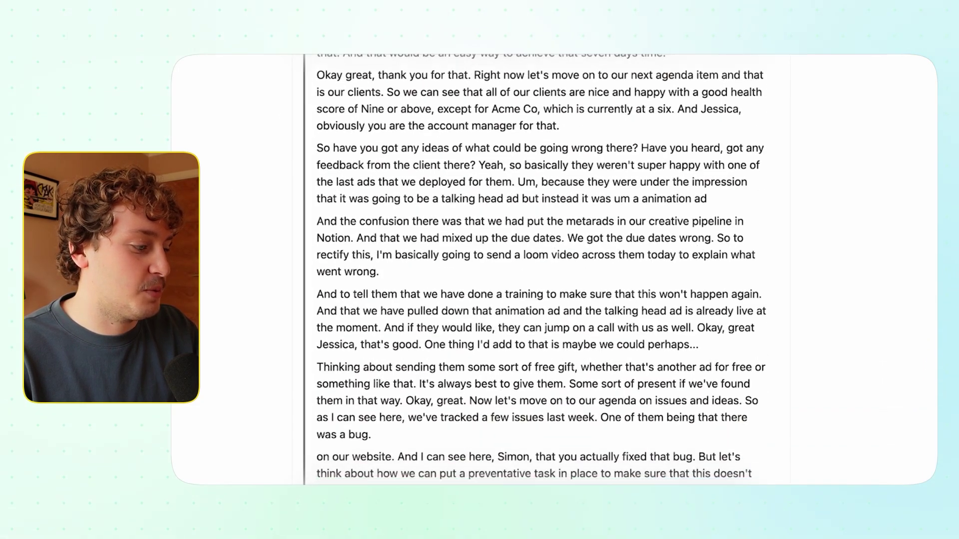
pyautogui.scroll(13, 554, 253)
pyautogui.click(417, 236)
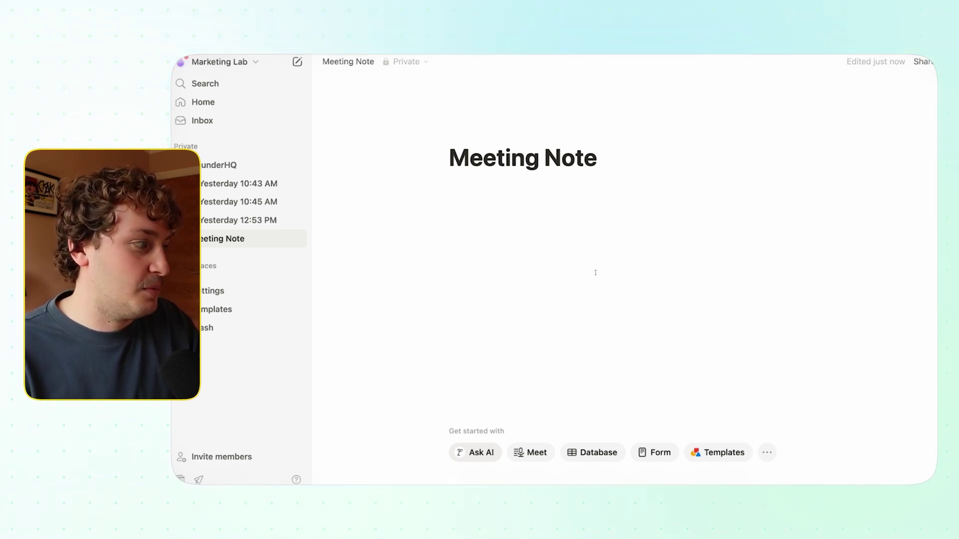
pyautogui.click(533, 454)
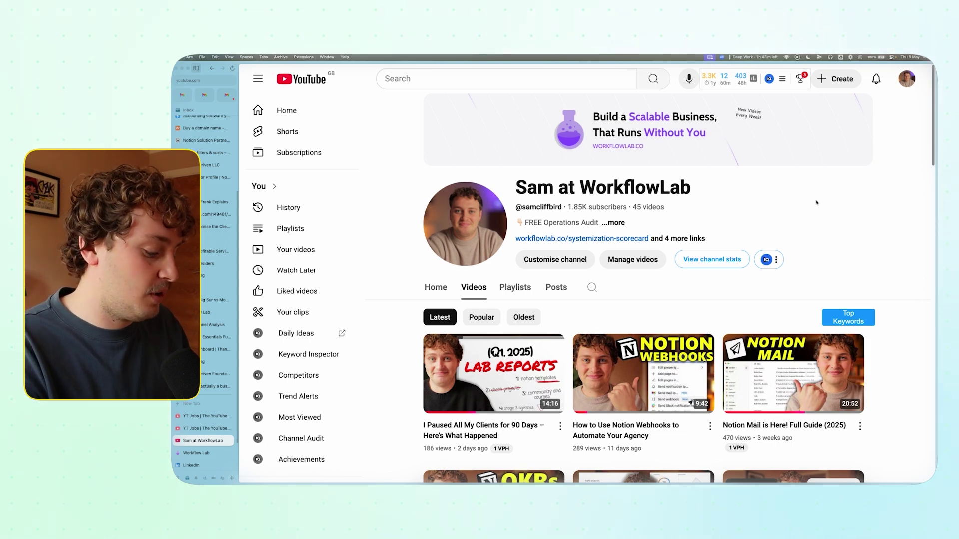
# Create a new AI meeting note from YouTube with the Shift+Cmd+Y shortcut
pyautogui.press('shift+super+y')
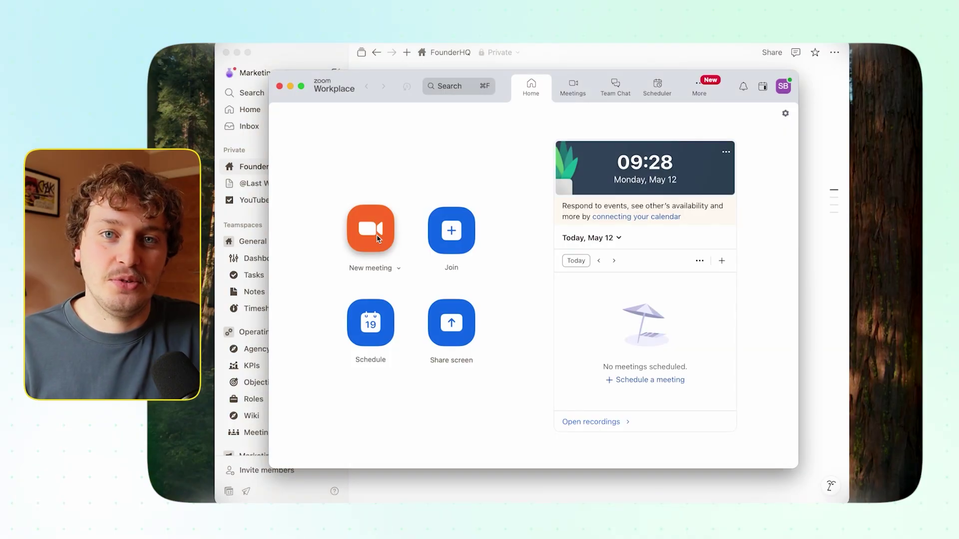
pyautogui.click(377, 239)
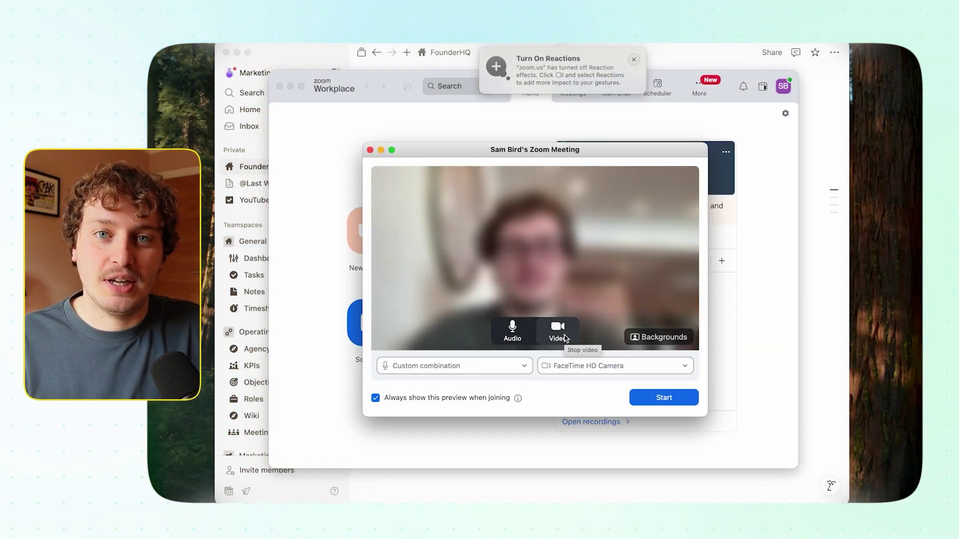
pyautogui.click(664, 398)
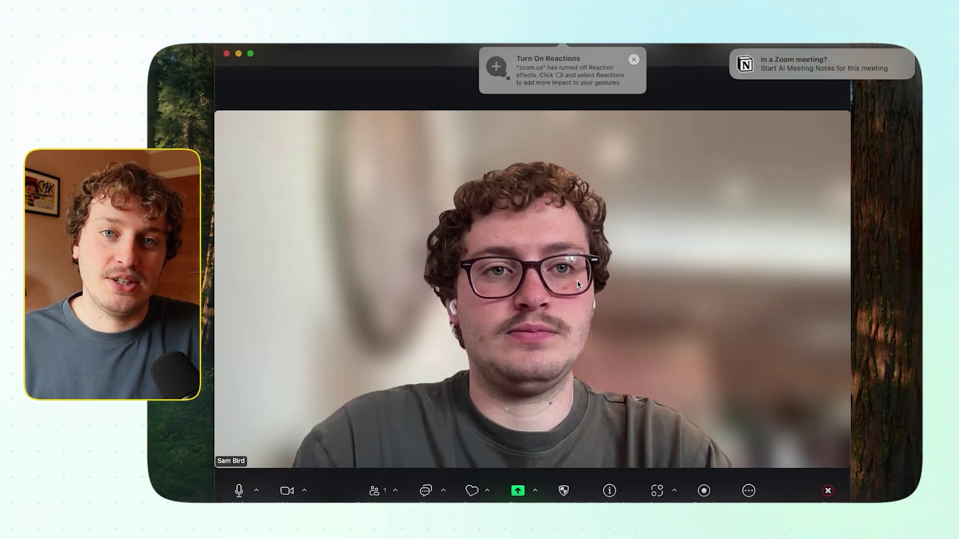
pyautogui.click(812, 70)
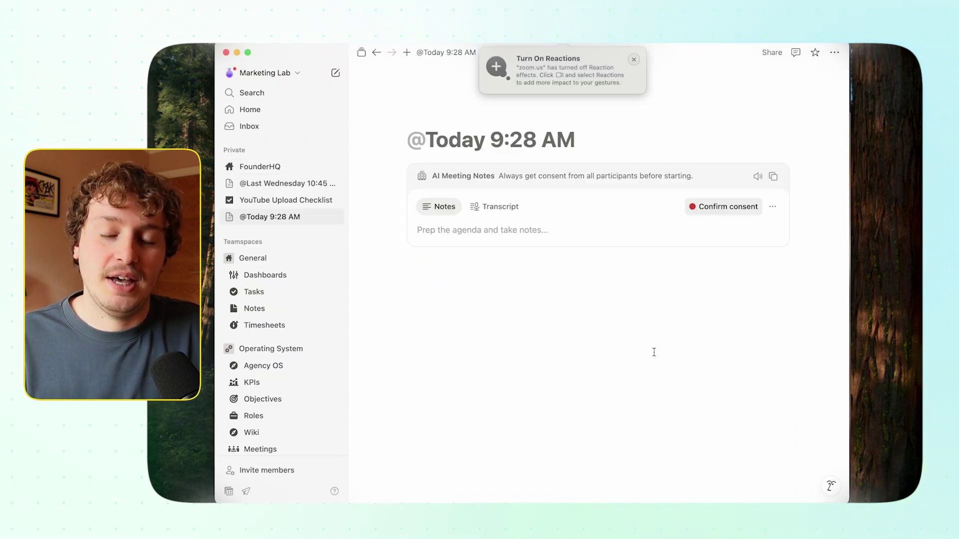
pyautogui.click(714, 207)
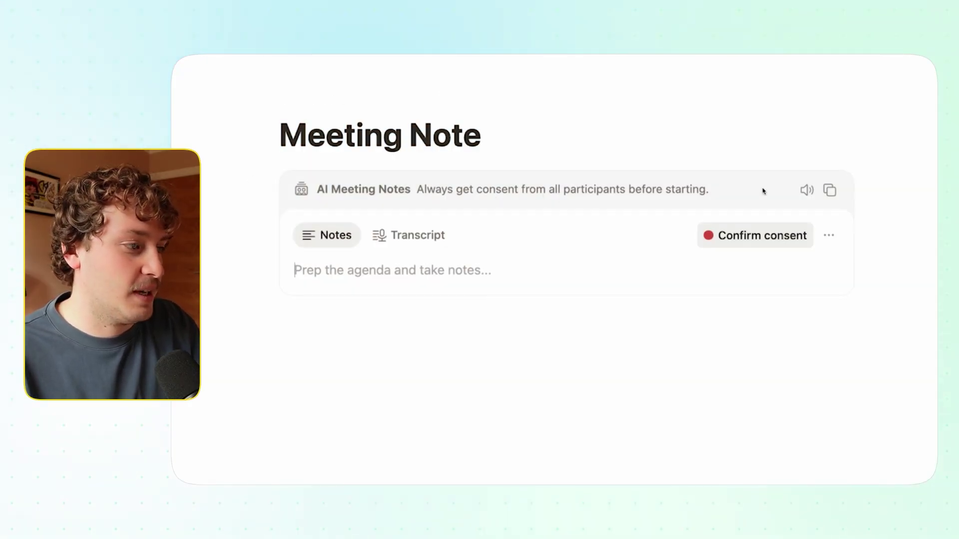
# Copy the consent message from the AI Meeting Notes block header
pyautogui.click(831, 192)
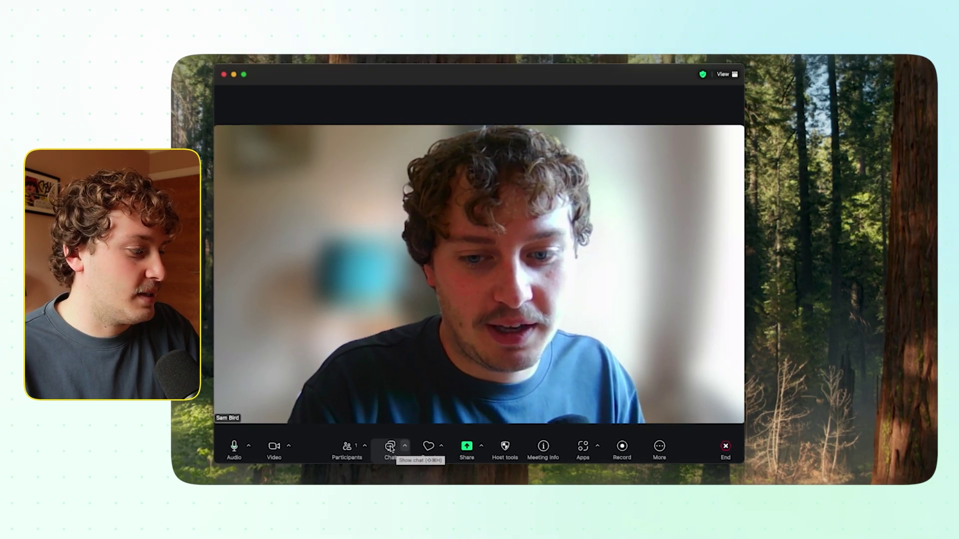
# Paste the Notion AI consent message into the Zoom meeting chat and send it to everyone
pyautogui.click(390, 447)
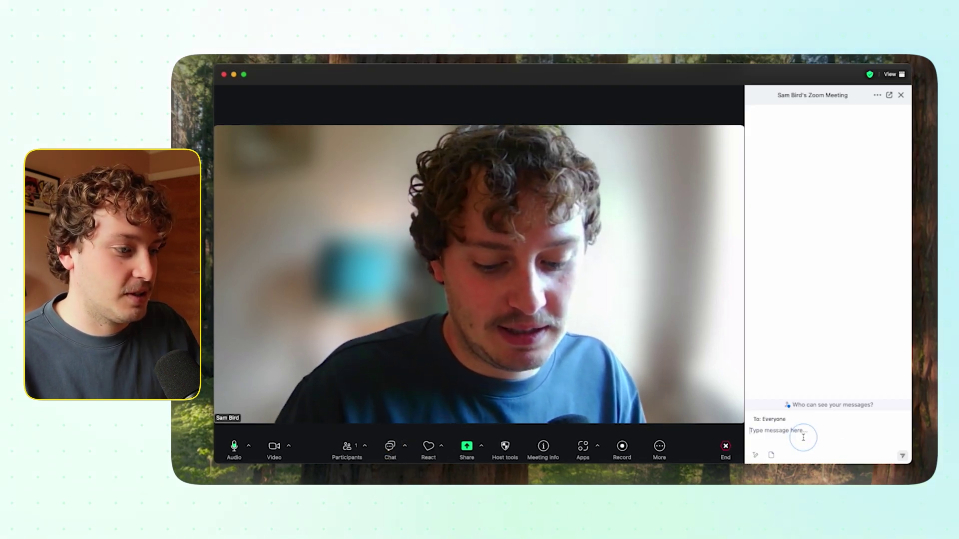
pyautogui.press('super+v')
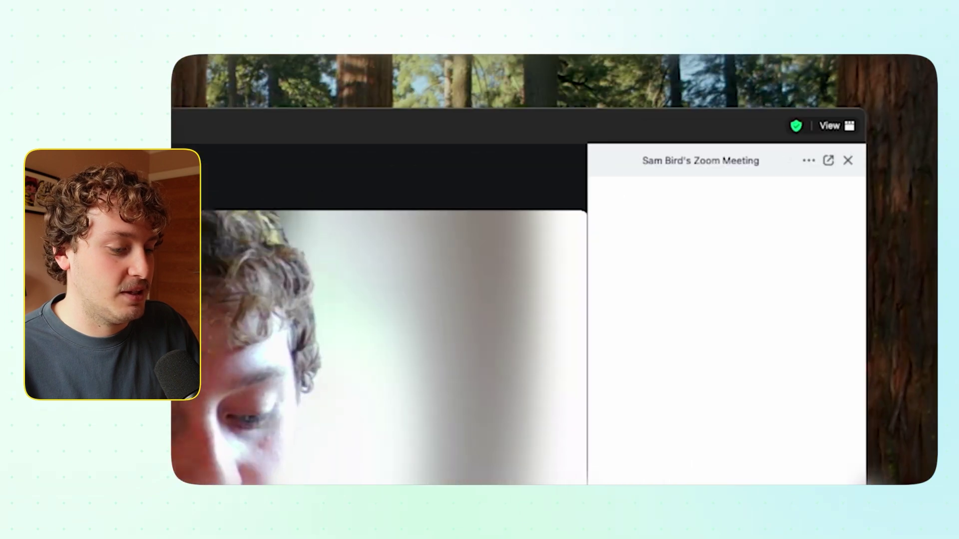
pyautogui.press('Return')
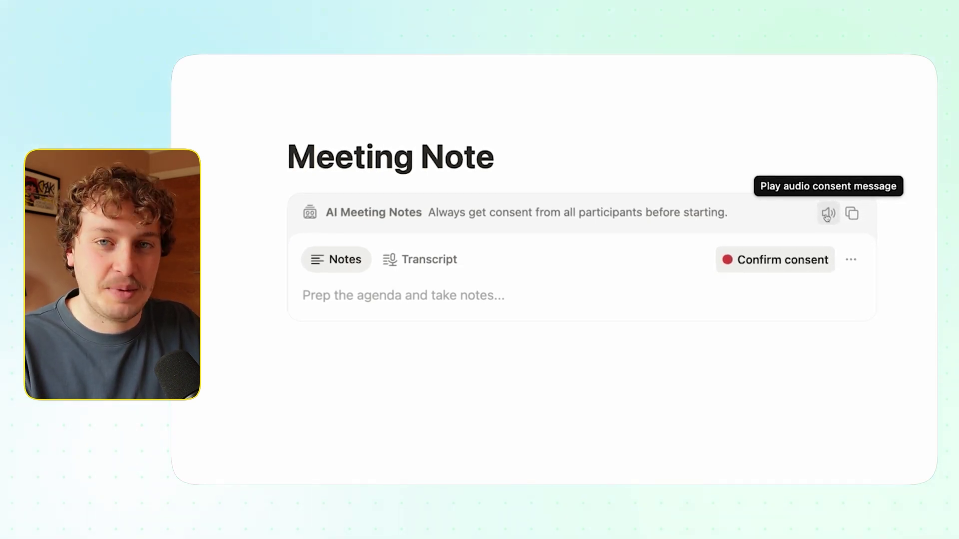
pyautogui.click(829, 215)
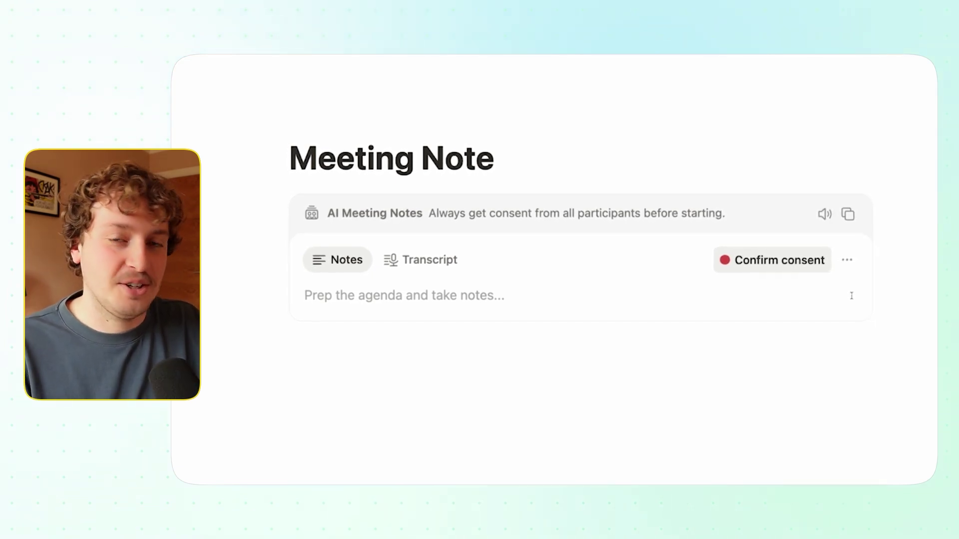
pyautogui.click(844, 260)
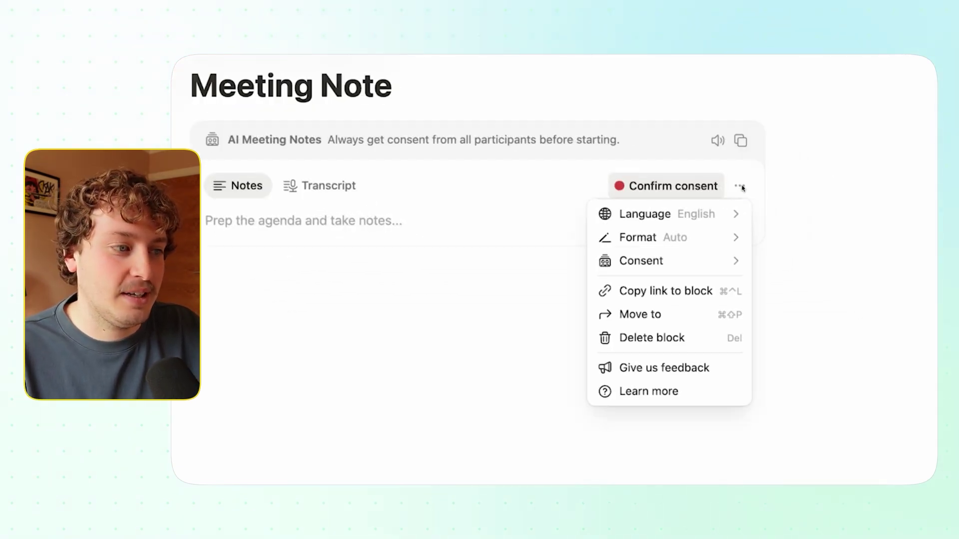
pyautogui.moveTo(674, 268)
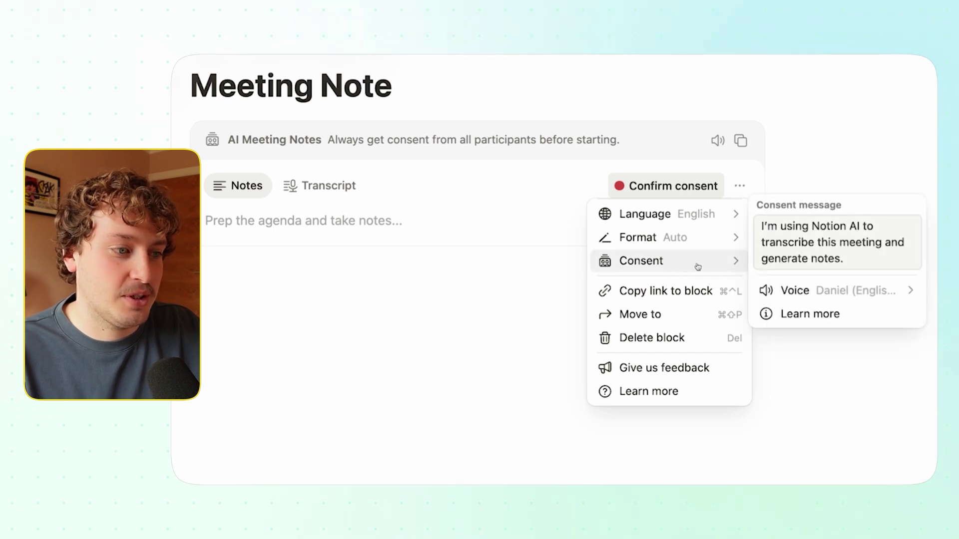
pyautogui.click(820, 291)
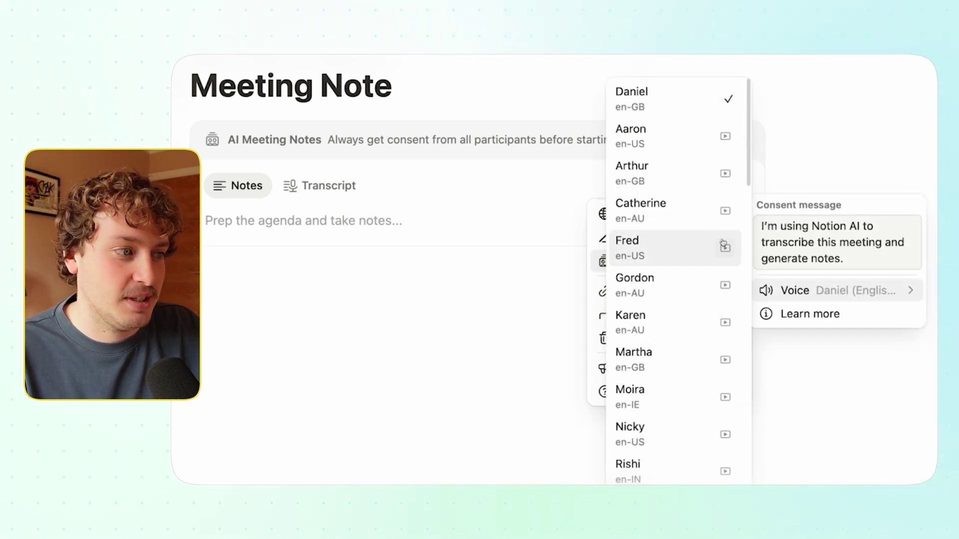
pyautogui.scroll(-5, 670, 345)
pyautogui.scroll(-5, 670, 347)
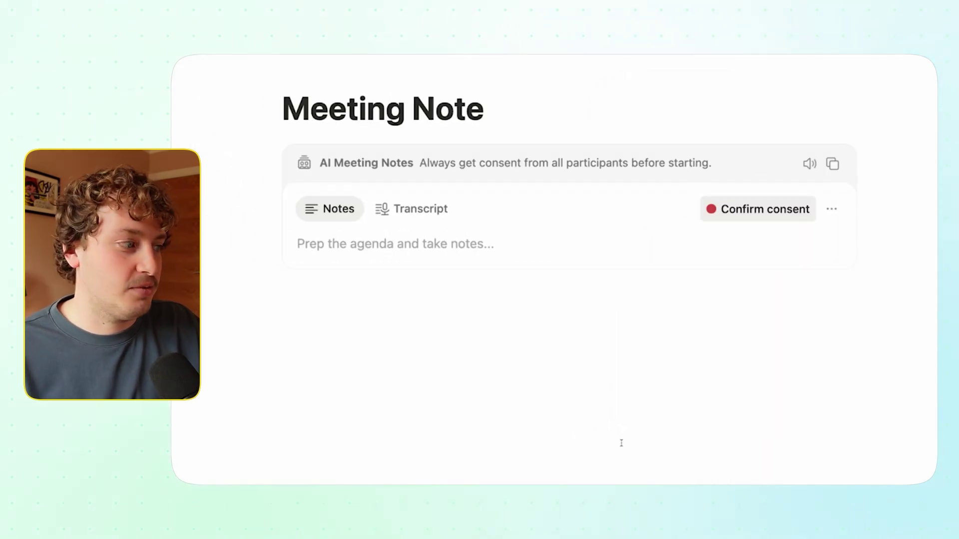
pyautogui.click(756, 210)
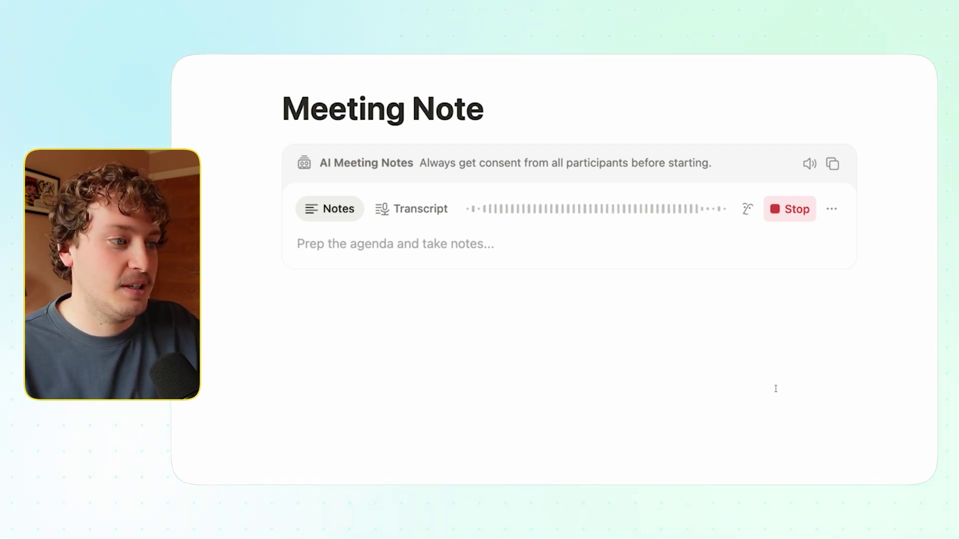
pyautogui.click(782, 211)
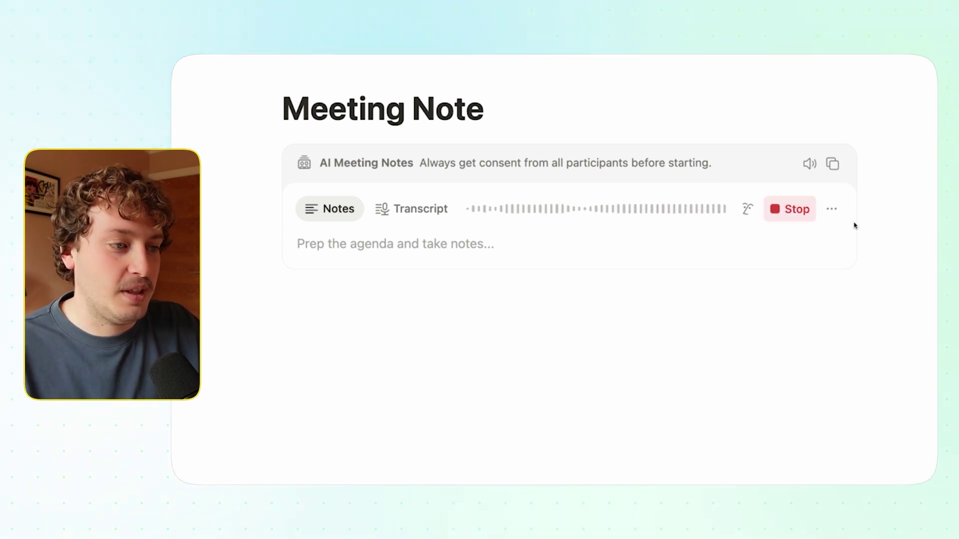
pyautogui.click(835, 210)
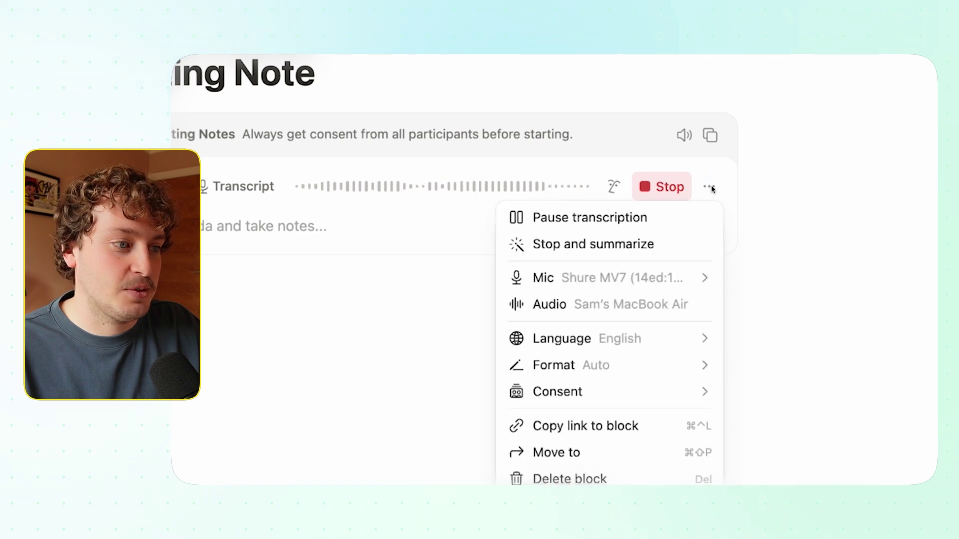
pyautogui.click(654, 279)
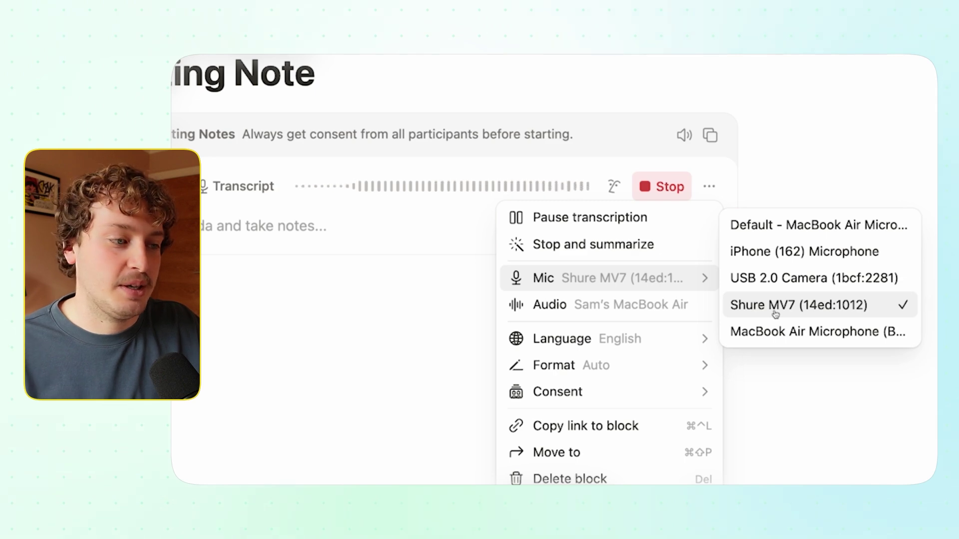
pyautogui.click(774, 312)
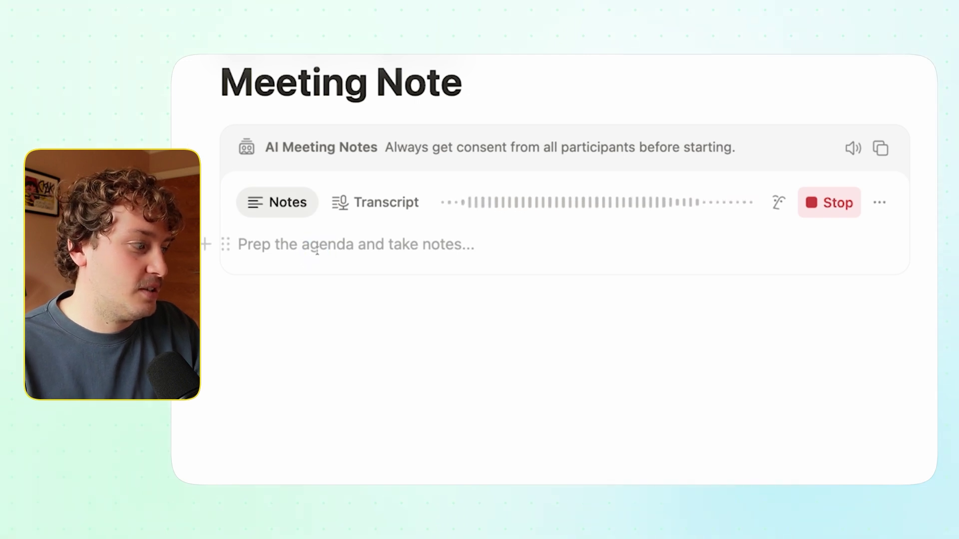
# Type the bullets 'Free form notes' and 'Another note' into the live Notes area
pyautogui.write('-')
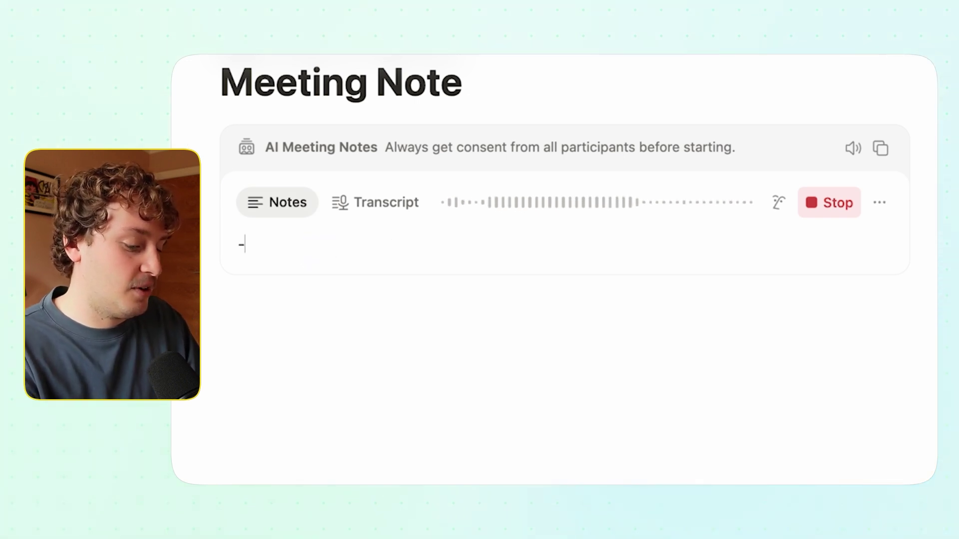
pyautogui.write(' Free form note')
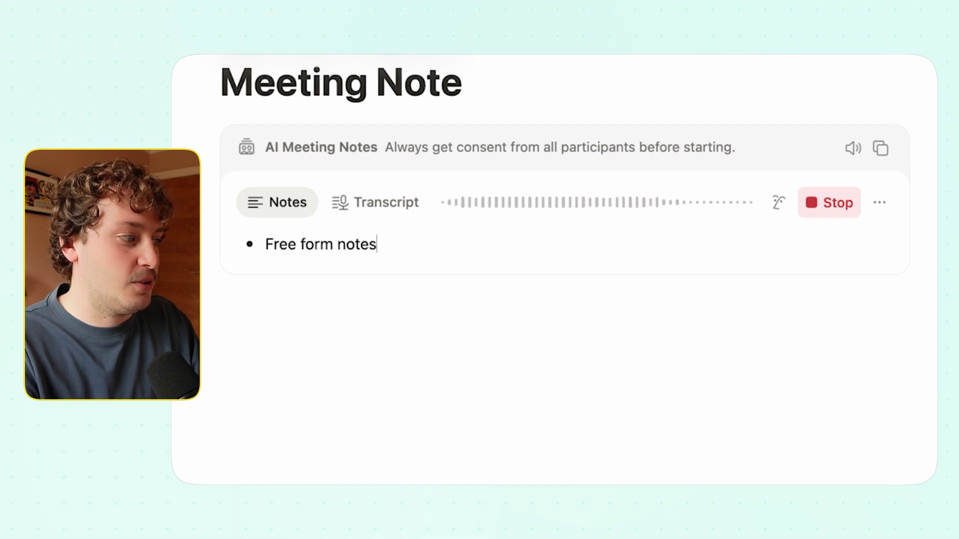
pyautogui.write('s')
pyautogui.press('Return')
pyautogui.write('Another note')
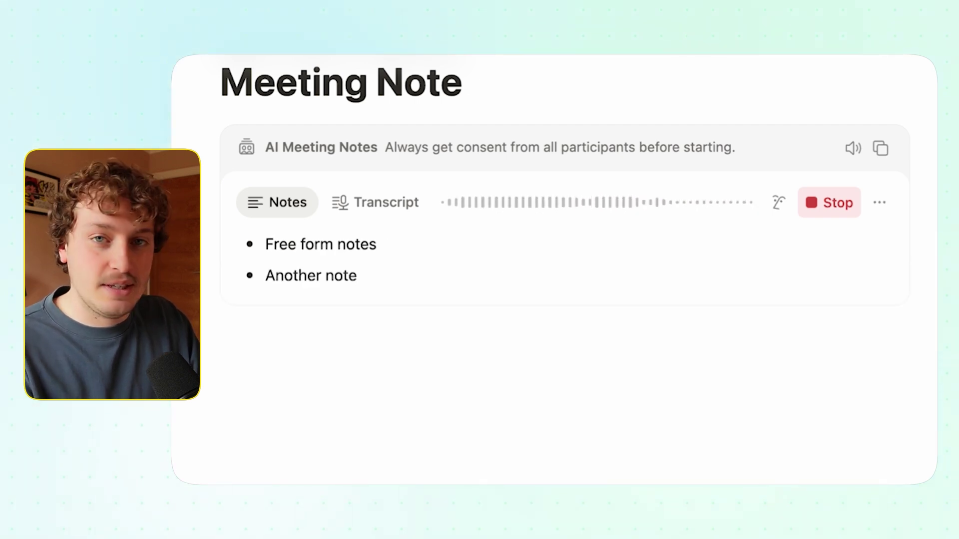
# Leave the bullet list, insert a callout reading 'Callout', then start a 'Heading' heading line
pyautogui.press('Return')
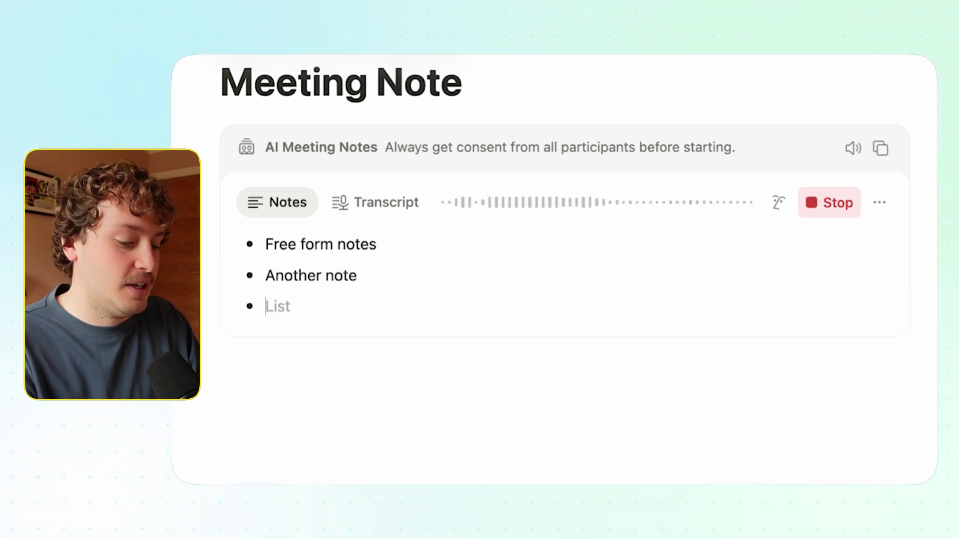
pyautogui.press('Return')
pyautogui.press('Return')
pyautogui.write('/cal')
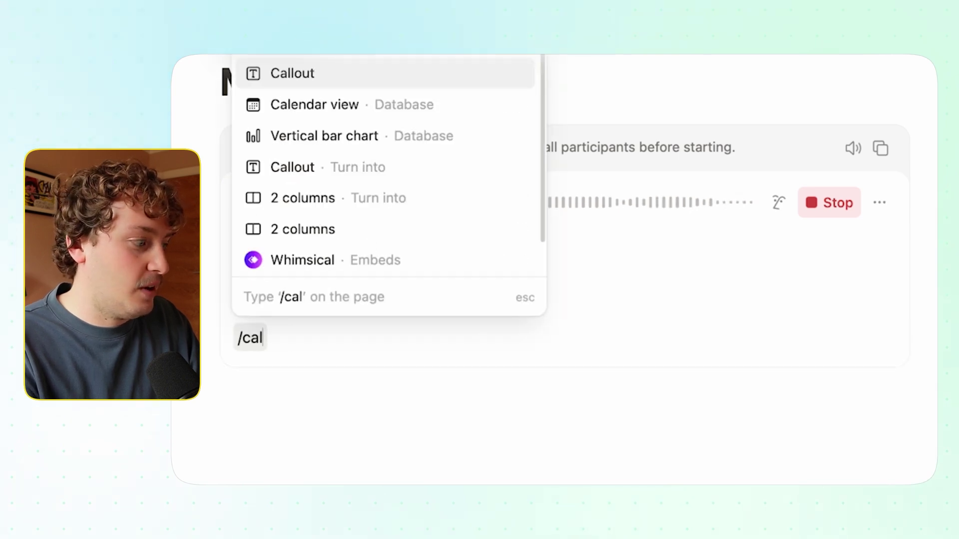
pyautogui.press('Return')
pyautogui.write('Callout')
pyautogui.press('Return')
pyautogui.write('headi')
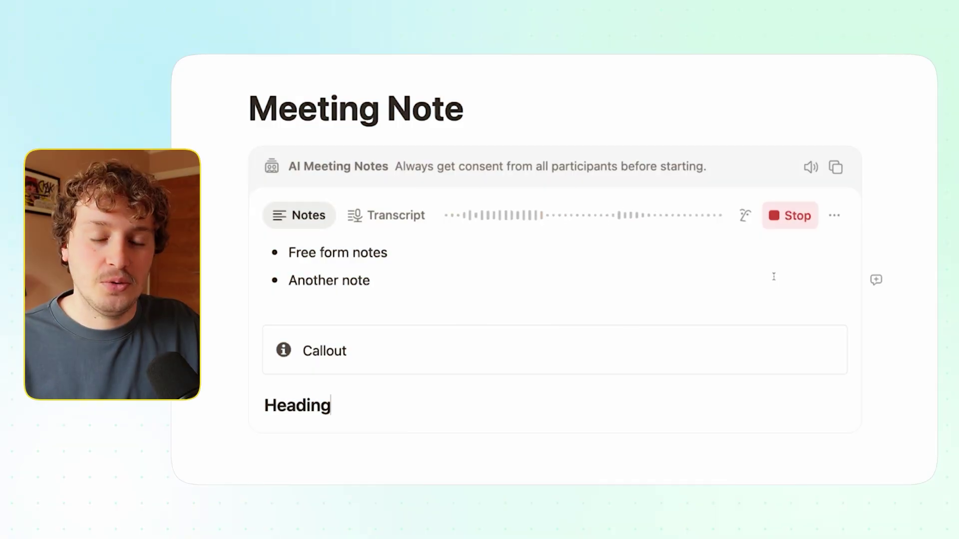
# Pause and resume transcription from the ••• menu, then stop recording to generate the summary
pyautogui.click(835, 215)
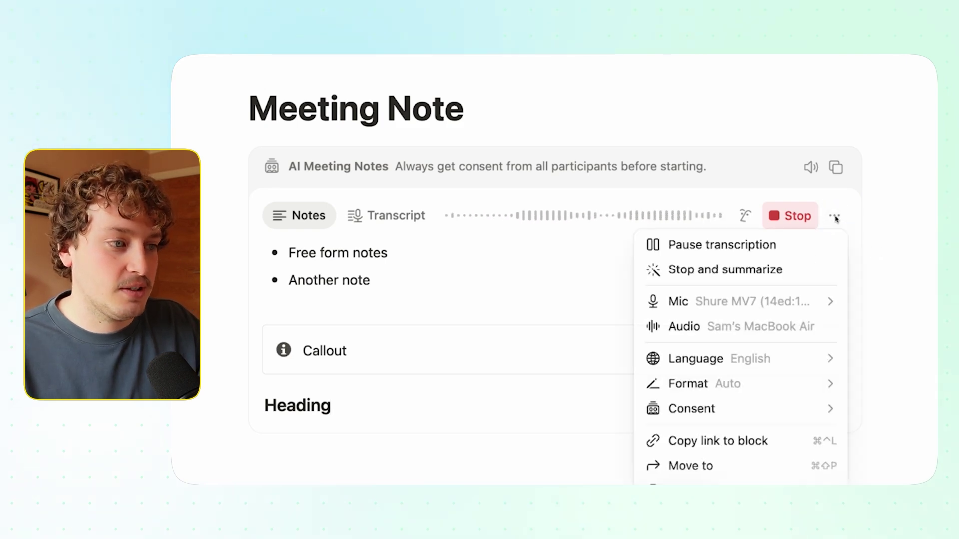
pyautogui.click(727, 248)
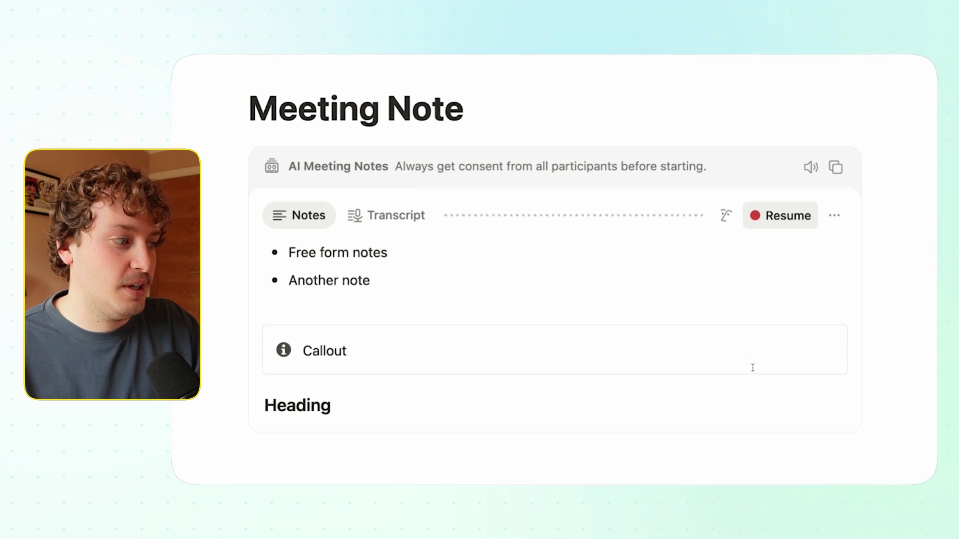
pyautogui.click(784, 222)
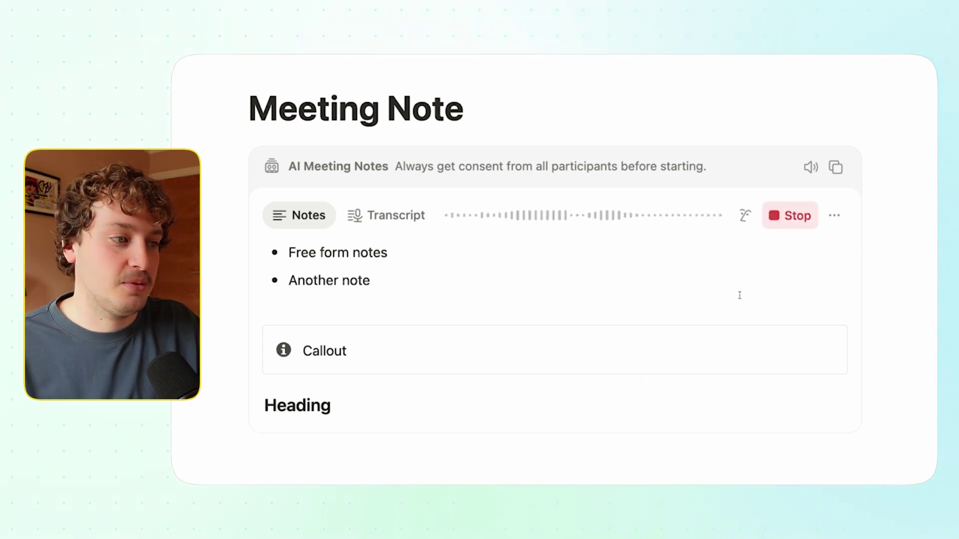
pyautogui.click(782, 219)
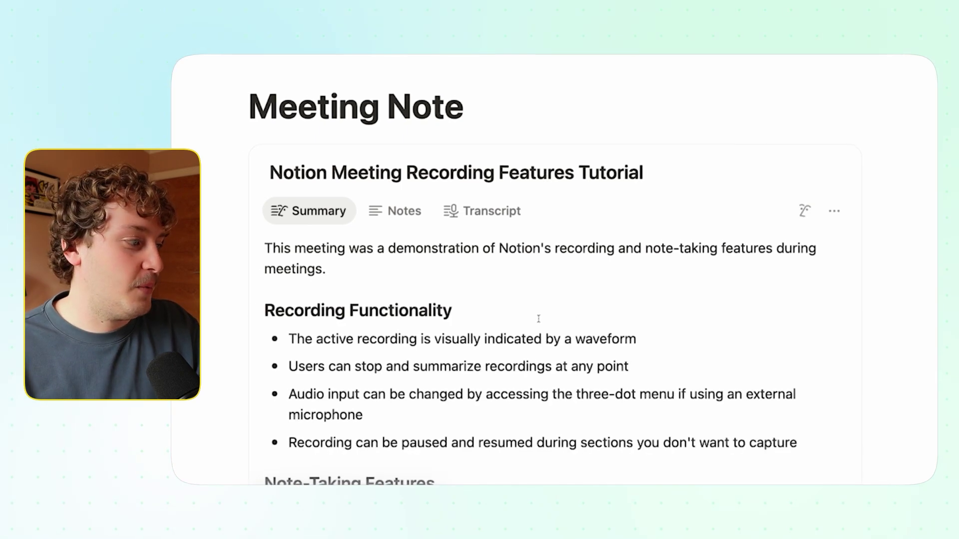
# Scroll through the generated 'Notion Meeting Recording Features Tutorial' summary to review its recording and note-taking sections
pyautogui.scroll(-5, 537, 316)
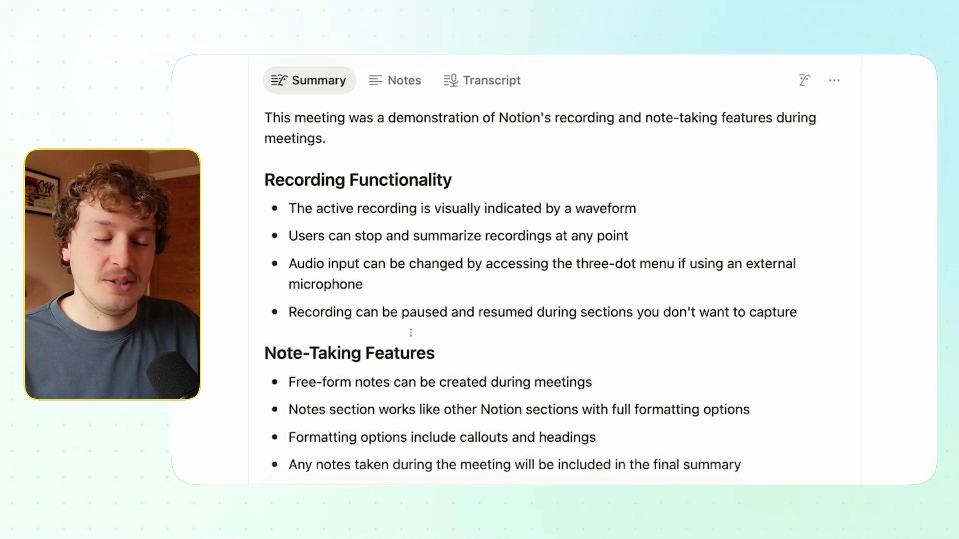
pyautogui.scroll(3, 410, 332)
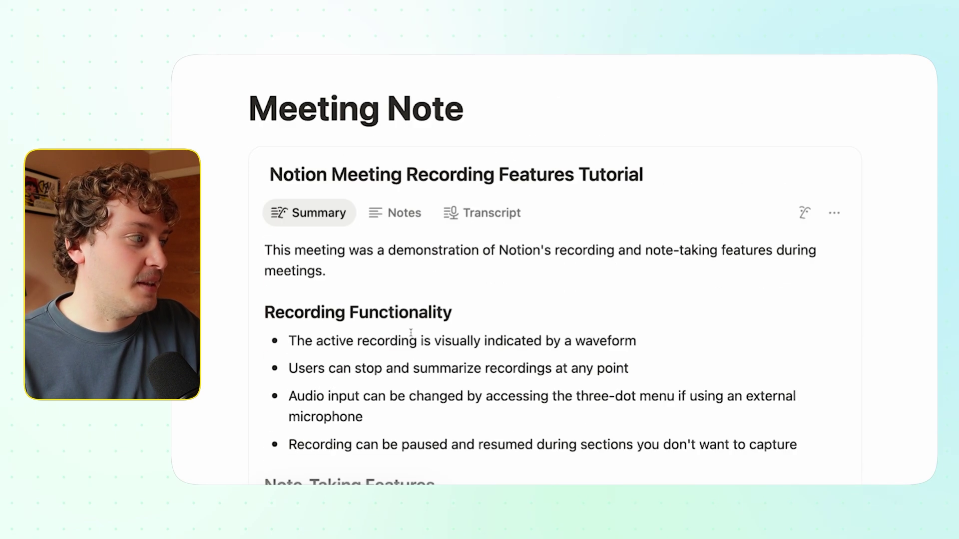
pyautogui.click(496, 201)
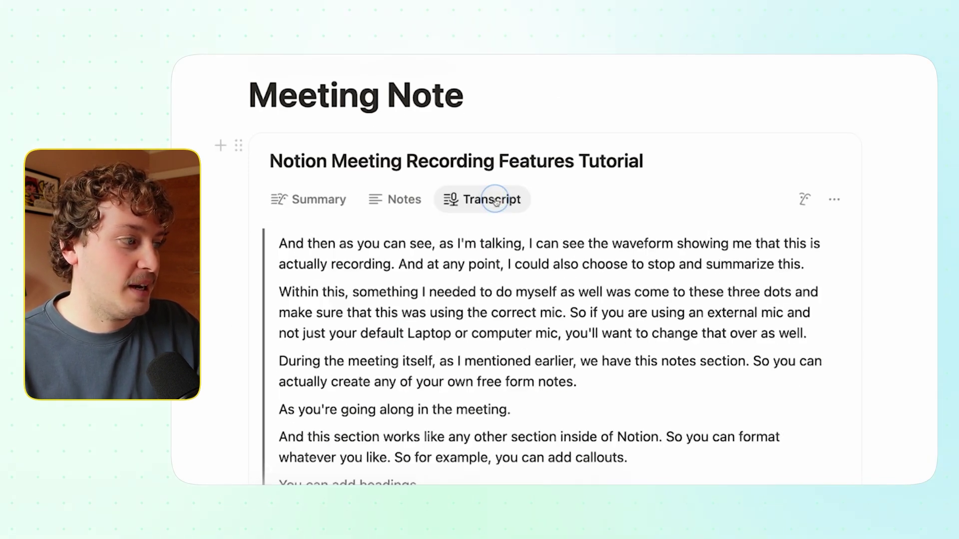
pyautogui.scroll(-5, 633, 313)
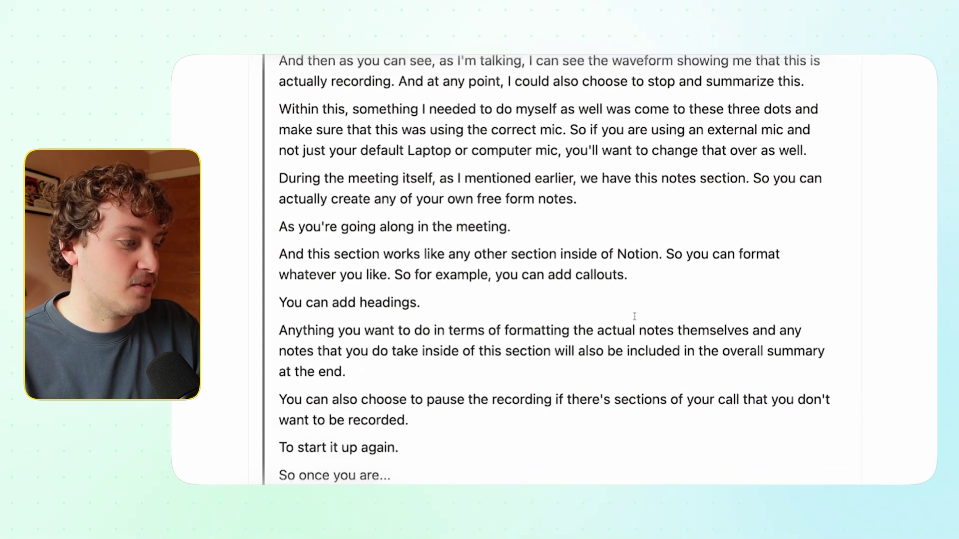
pyautogui.scroll(3, 634, 315)
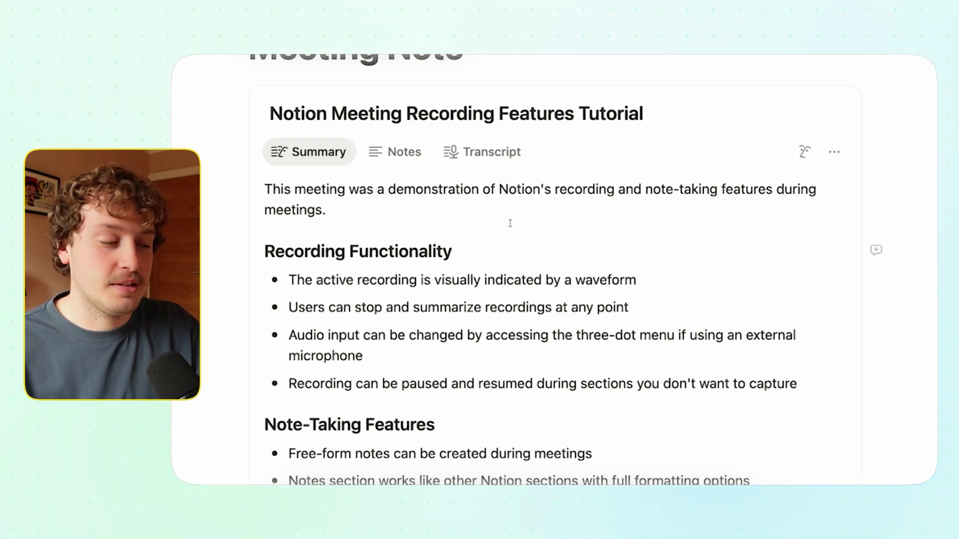
pyautogui.scroll(-5, 615, 232)
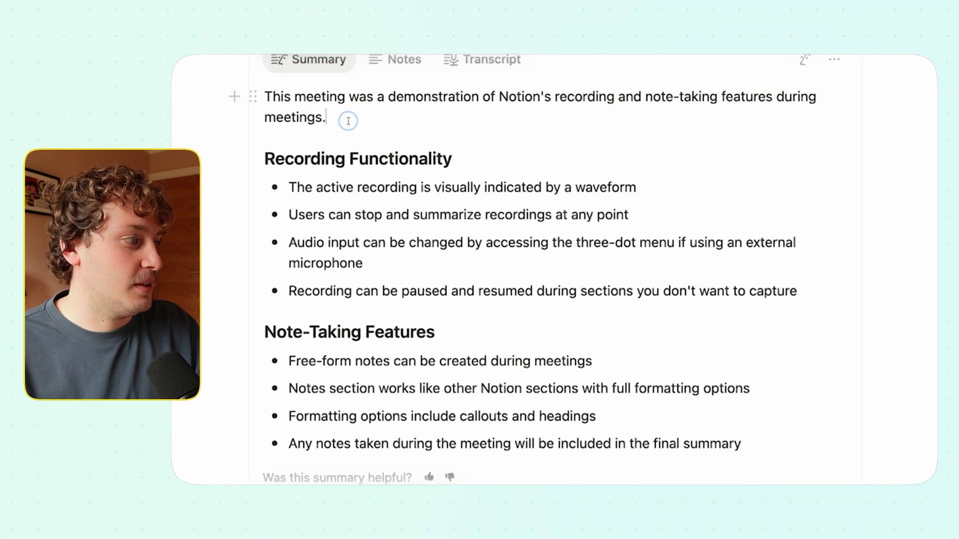
# Replace the summary's opening paragraph with the line 'Own things!'
pyautogui.moveTo(348, 120); pyautogui.dragTo(278, 100)
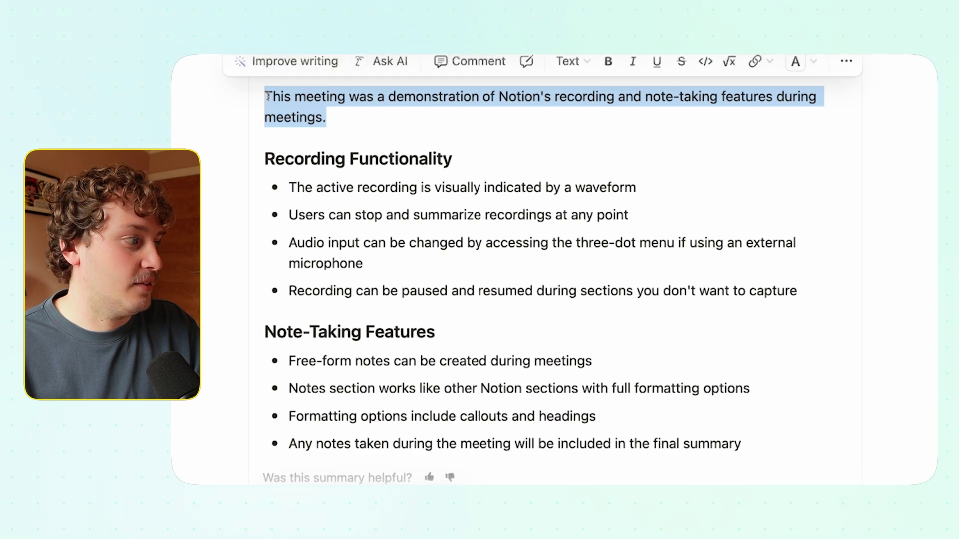
pyautogui.press('BackSpace')
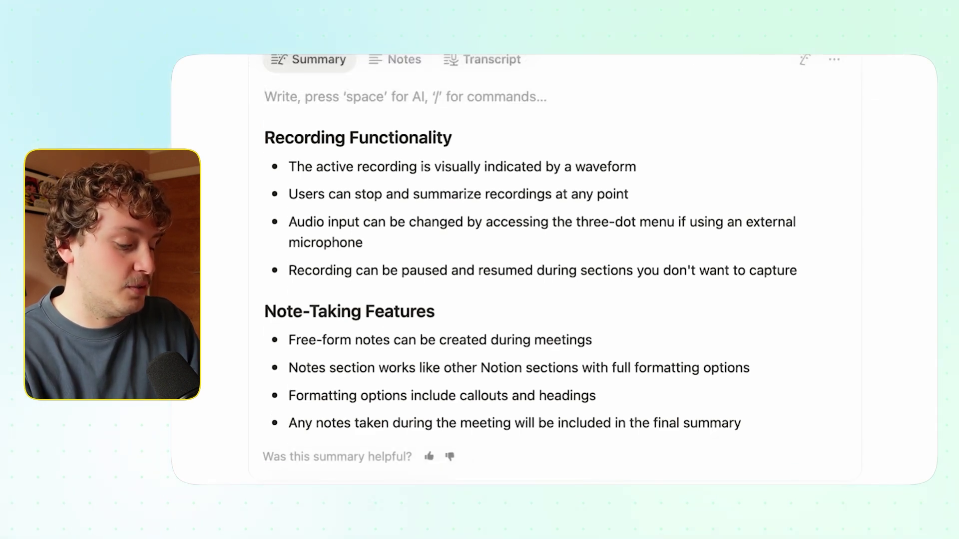
pyautogui.write('Own things!')
pyautogui.press('Return')
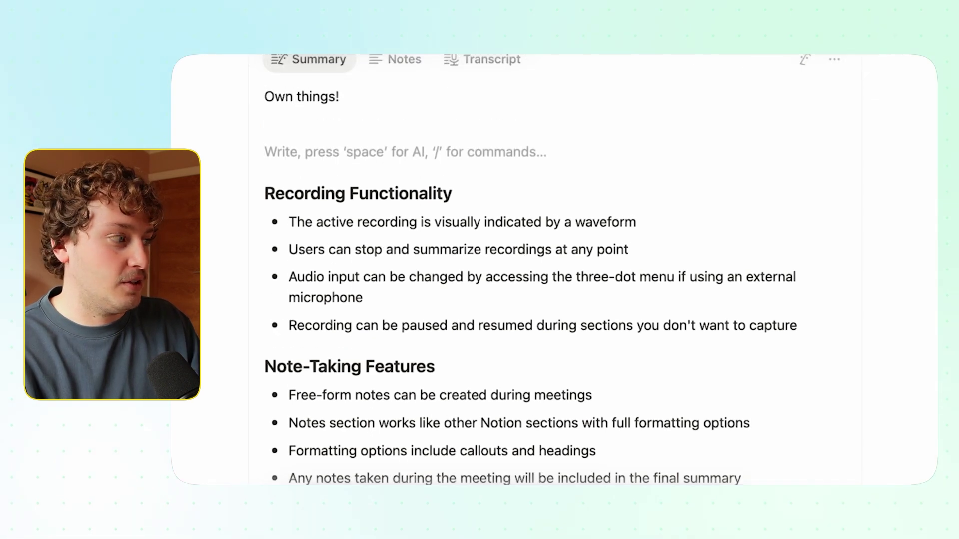
# Insert an empty callout below it with /cal, then view the meeting transcript
pyautogui.write('/cal')
pyautogui.press('Return')
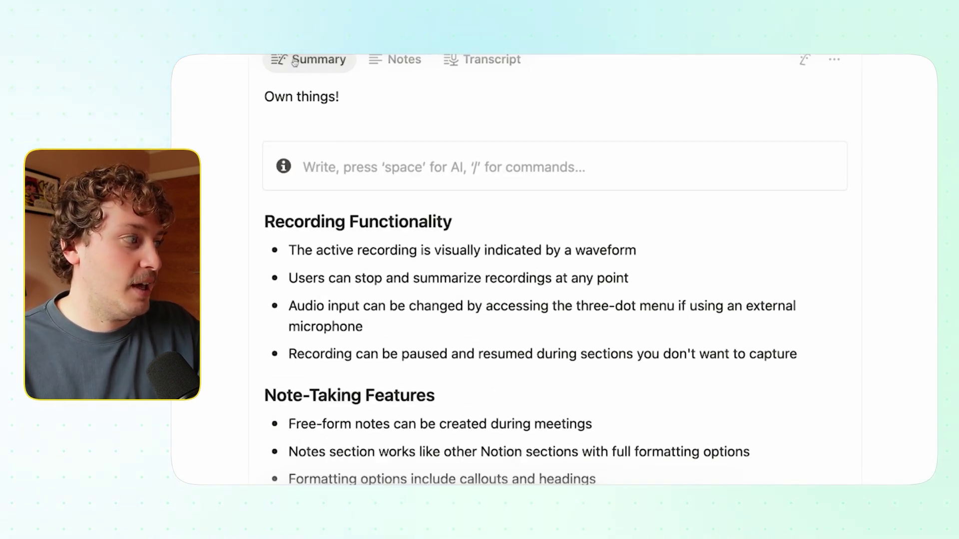
pyautogui.click(473, 64)
pyautogui.scroll(-3, 411, 422)
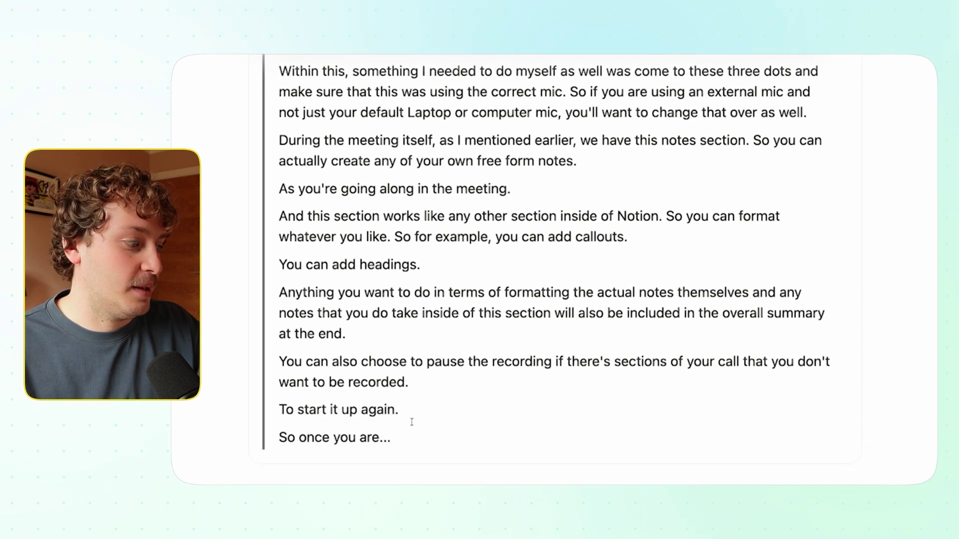
# Add a new line reading 'Anything transcri' below the final 'So once you are...' entry
pyautogui.click(424, 438)
pyautogui.press('Return')
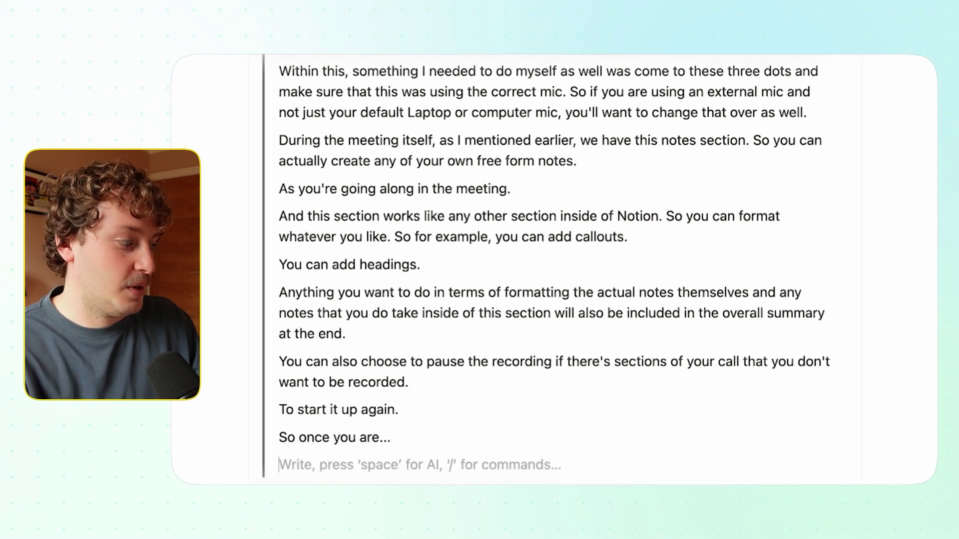
pyautogui.write('Anything ')
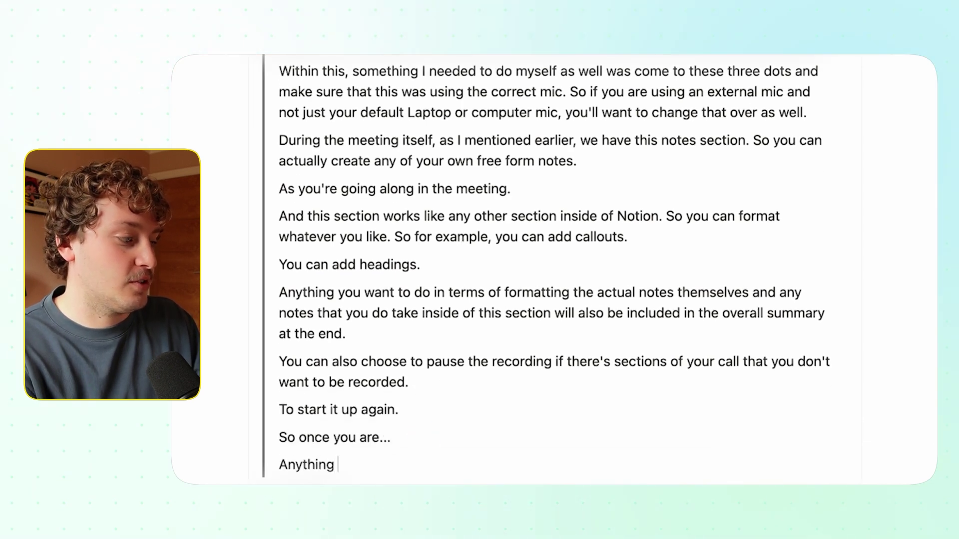
pyautogui.write('tran')
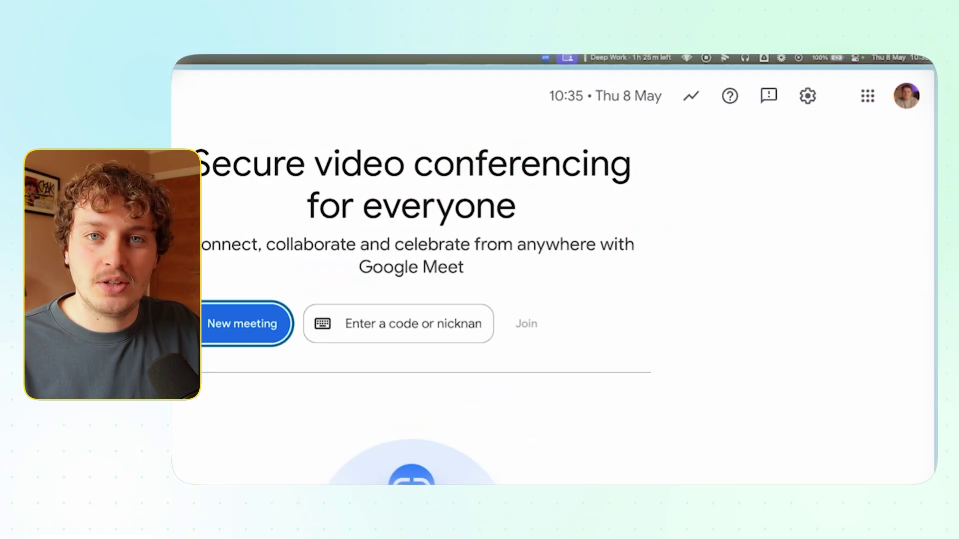
# Check Fathom's menu-bar settings, then start an instant Google Meet meeting
pyautogui.click(724, 59)
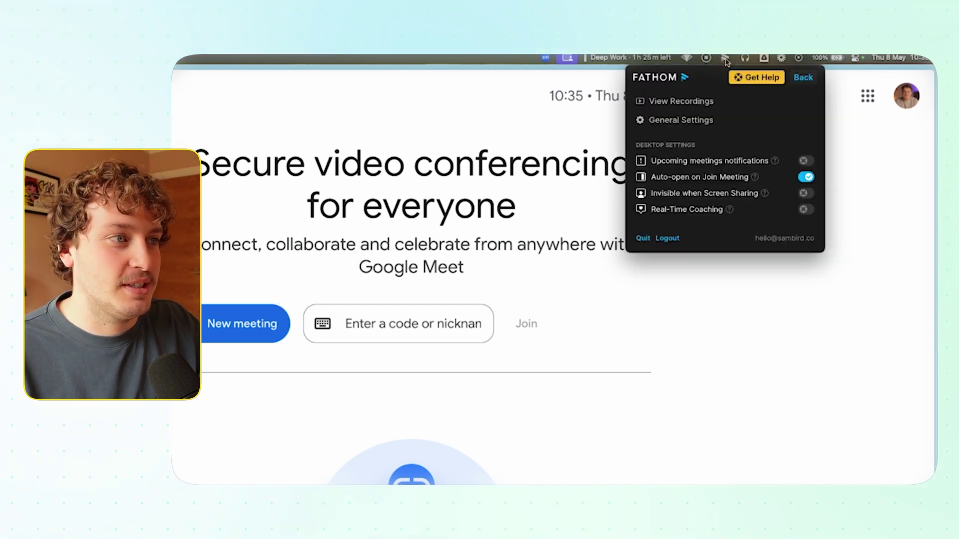
pyautogui.click(811, 438)
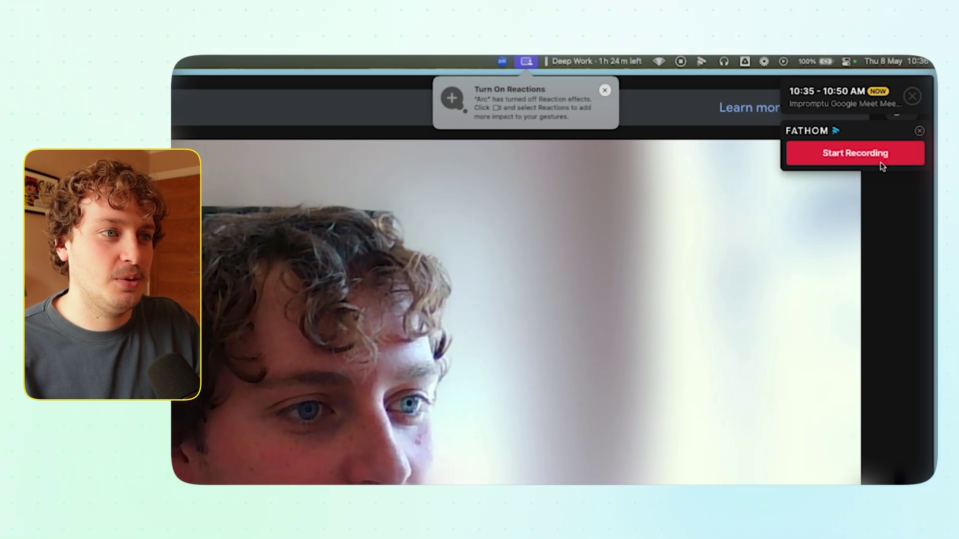
# Start Fathom recording, admit the Fathom Notetaker into the call, then hang up
pyautogui.click(853, 155)
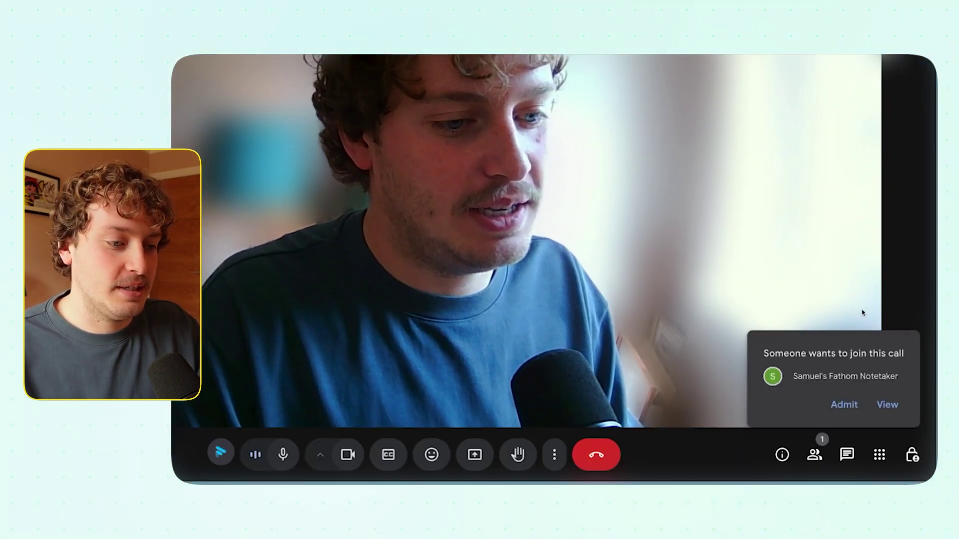
pyautogui.click(844, 406)
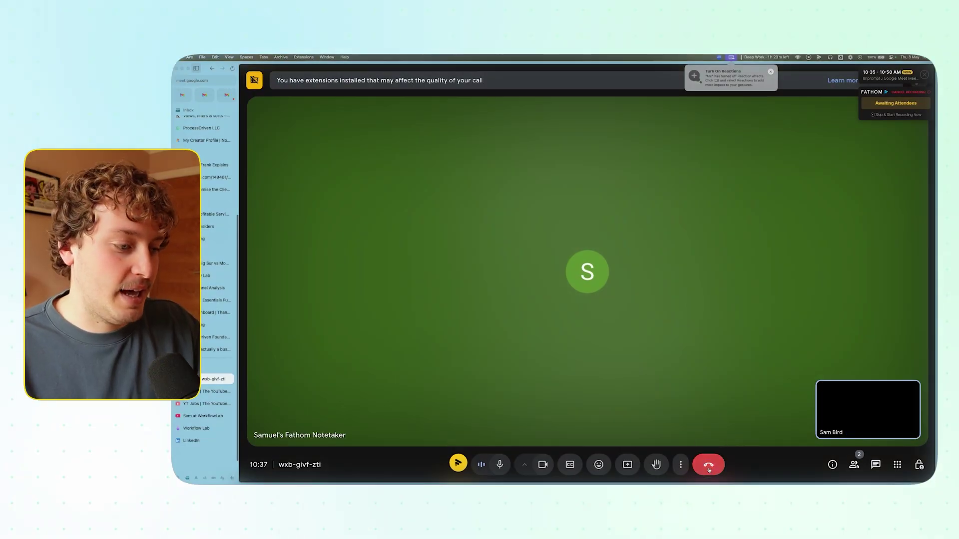
pyautogui.click(709, 466)
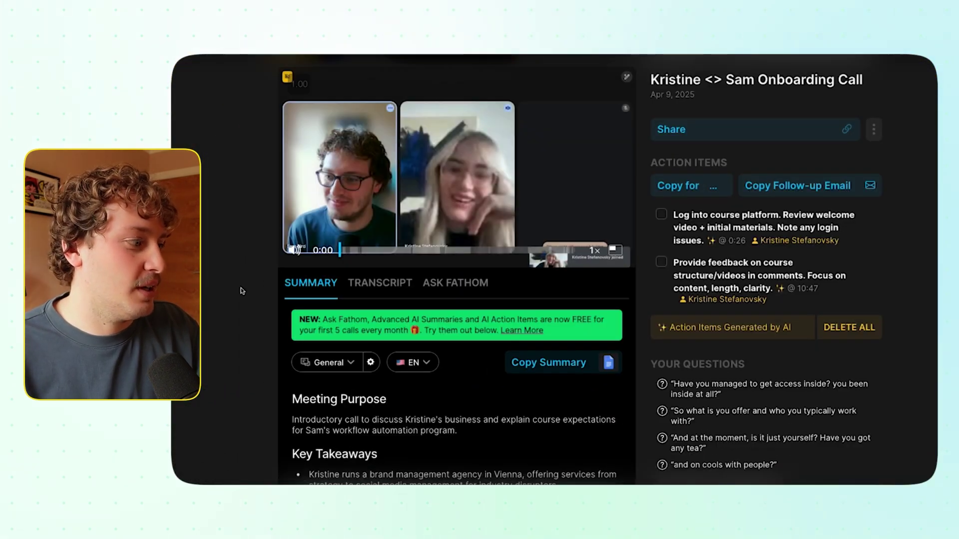
# Scroll through the recorded call's summary in Fathom
pyautogui.scroll(-5, 440, 451)
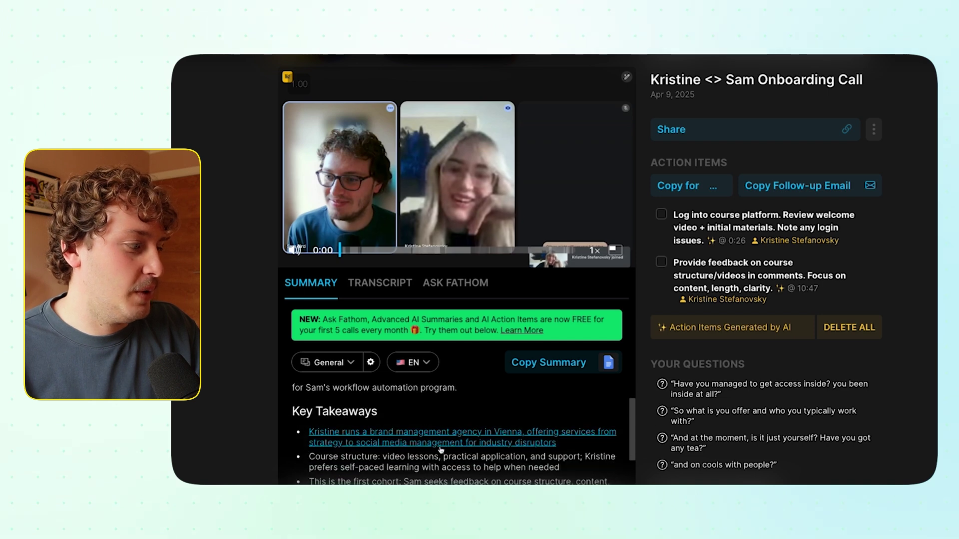
pyautogui.scroll(-10, 440, 450)
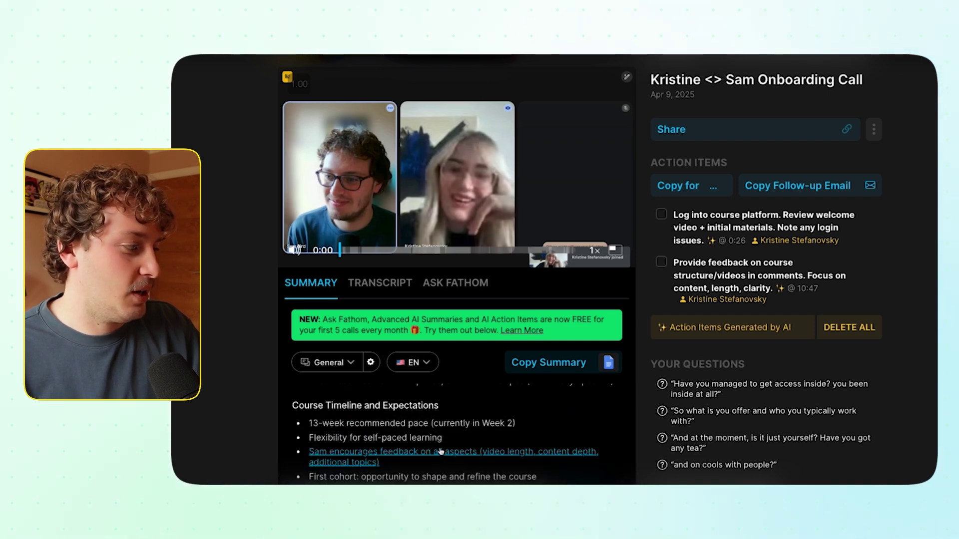
pyautogui.scroll(15, 439, 452)
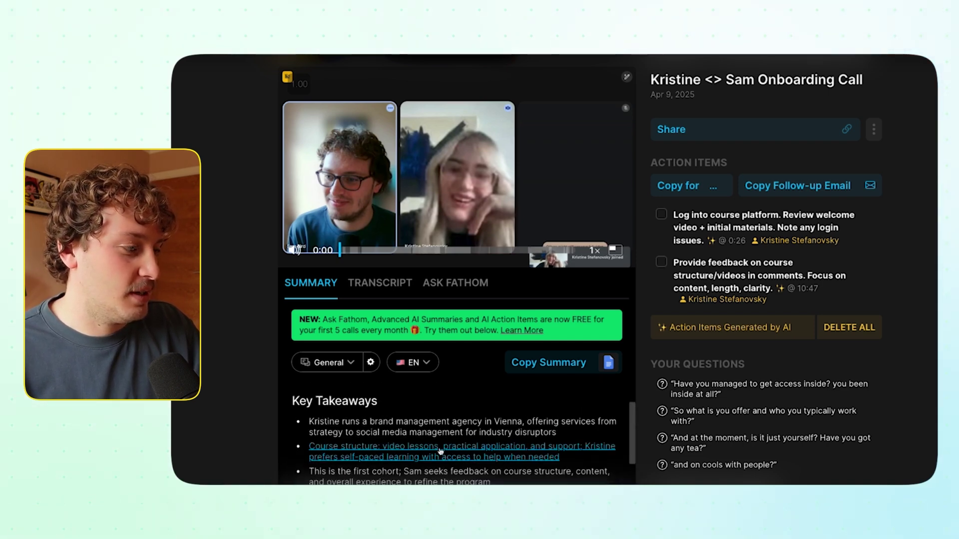
# In the transcript, jump the call video to a message at 4:47 and pause playback
pyautogui.click(372, 289)
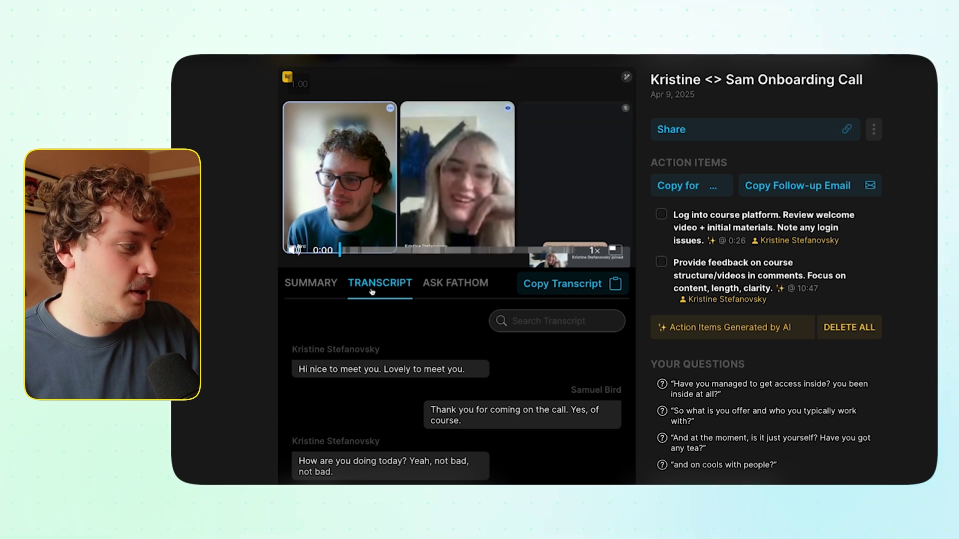
pyautogui.moveTo(409, 359)
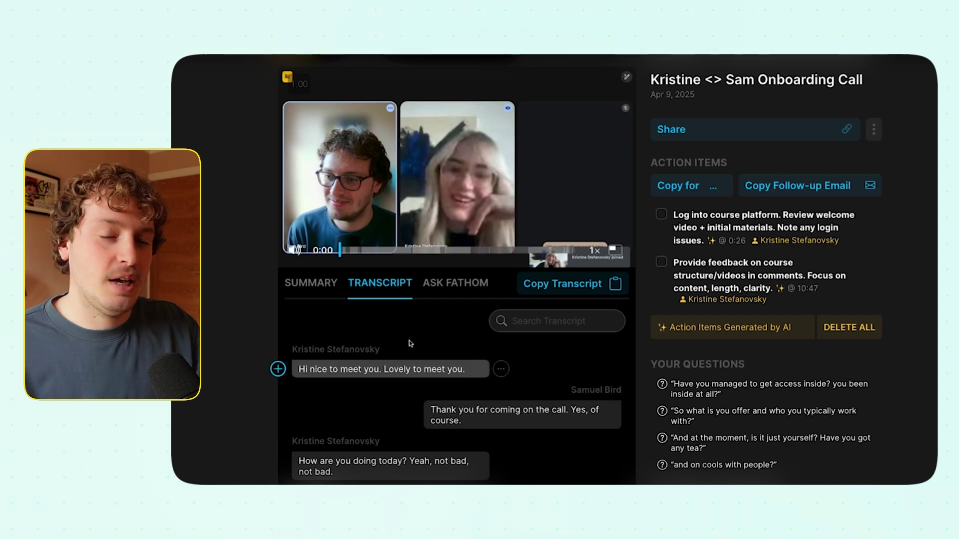
pyautogui.scroll(-15, 429, 375)
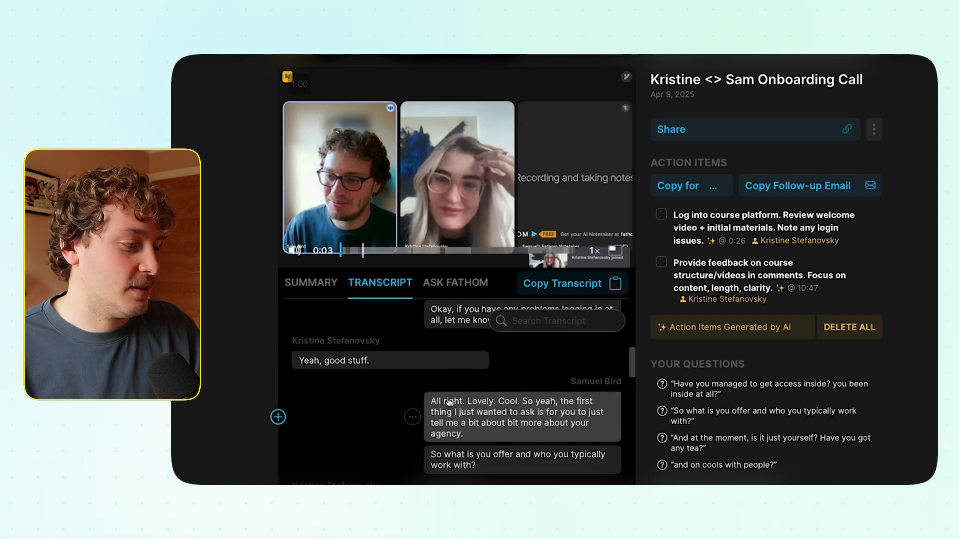
pyautogui.scroll(-10, 448, 402)
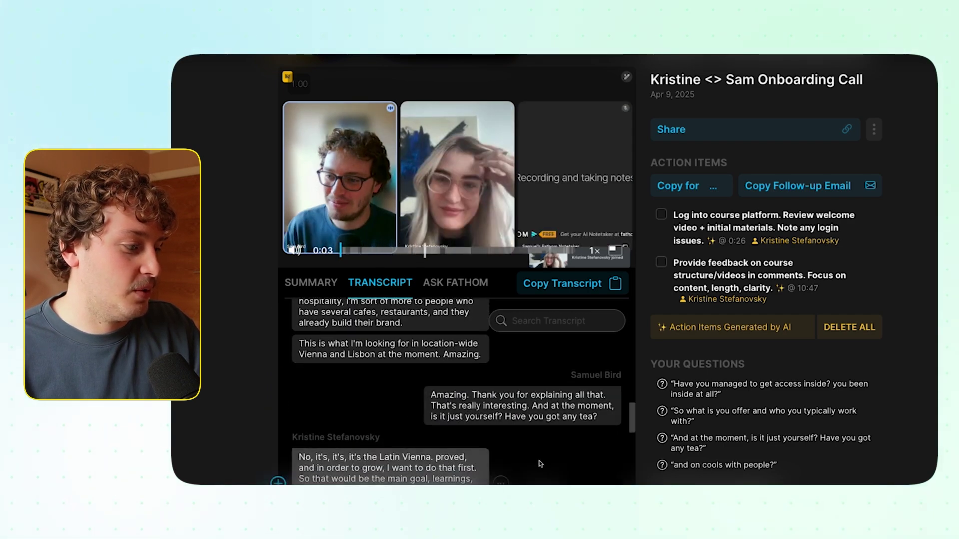
pyautogui.click(422, 452)
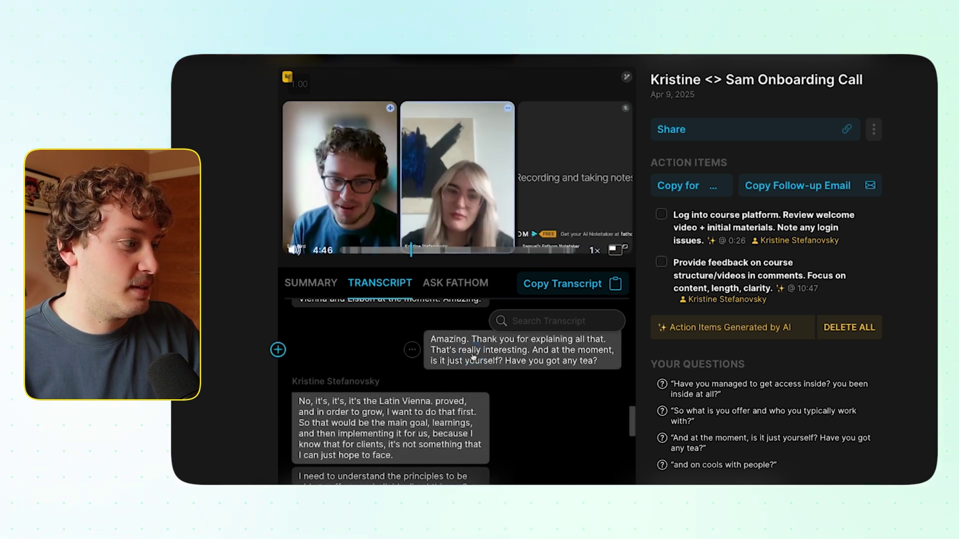
pyautogui.click(472, 356)
pyautogui.click(464, 184)
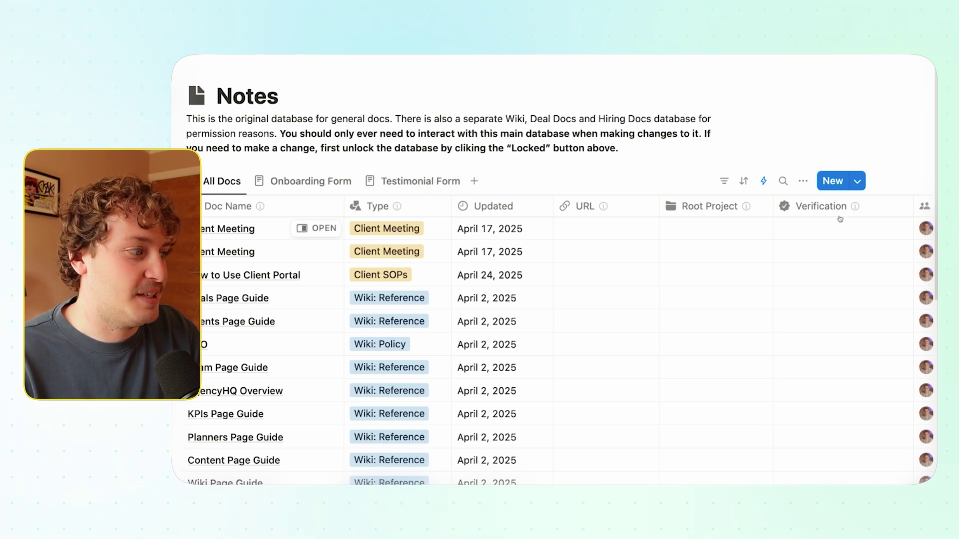
# Open the Notes database's Client Meeting template for editing
pyautogui.click(856, 181)
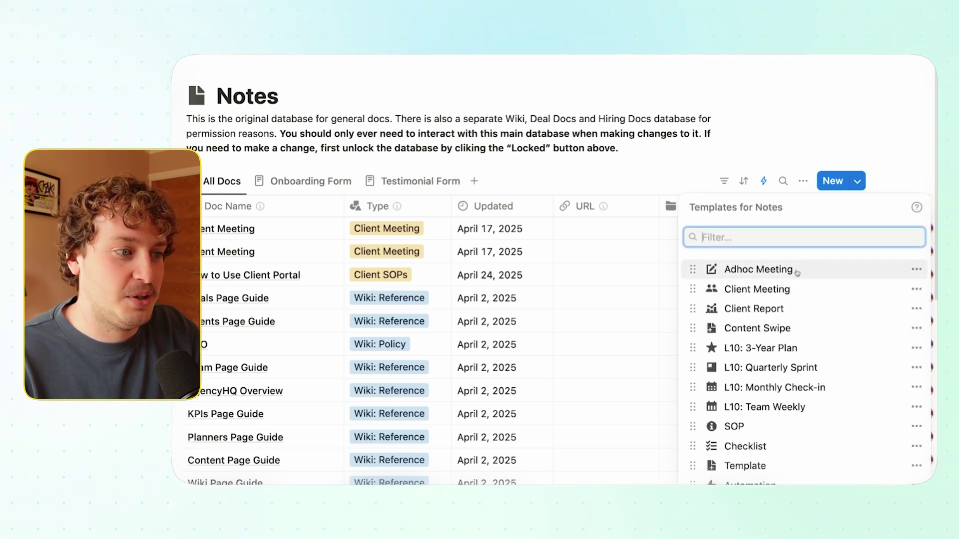
pyautogui.click(916, 291)
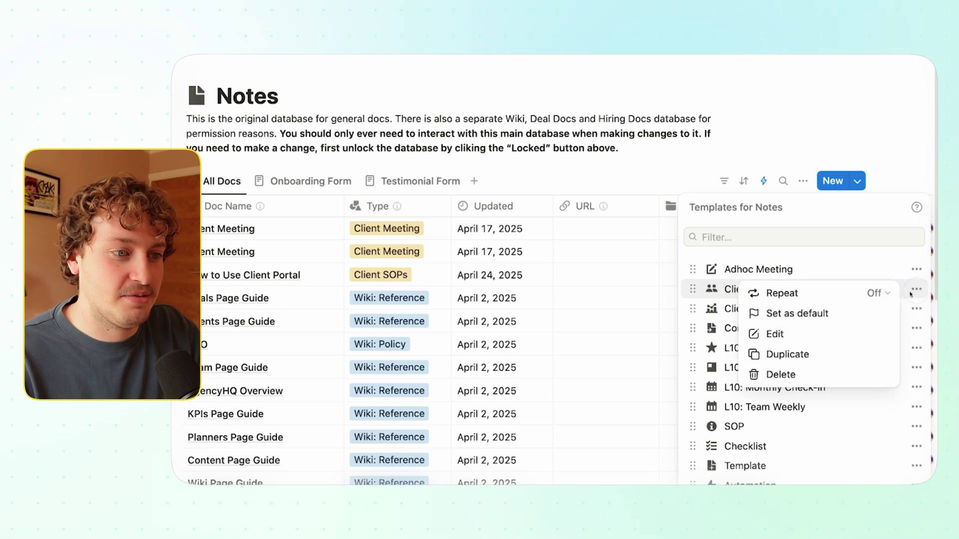
pyautogui.click(808, 335)
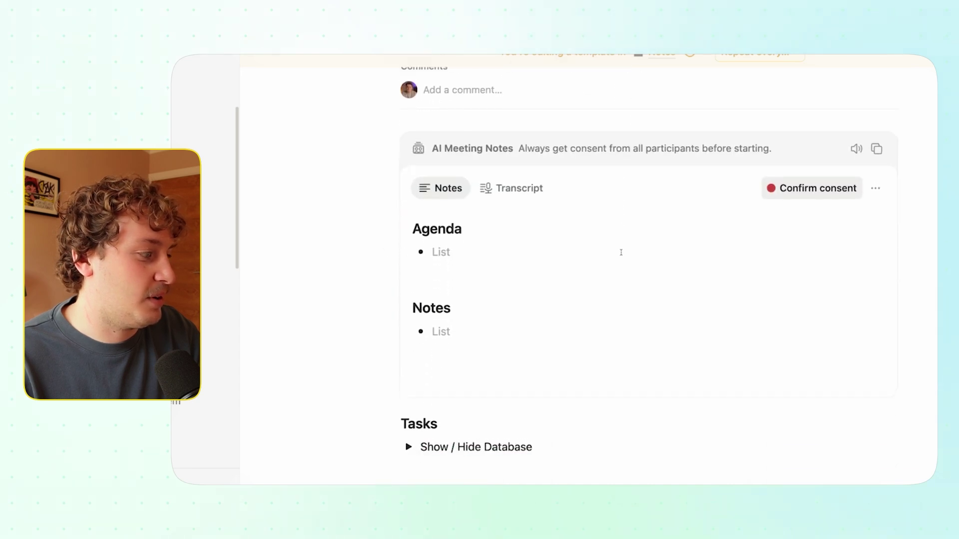
# Review the template, expanding and collapsing the Show / Hide Database tasks toggle
pyautogui.scroll(5, 620, 252)
pyautogui.scroll(-5, 620, 252)
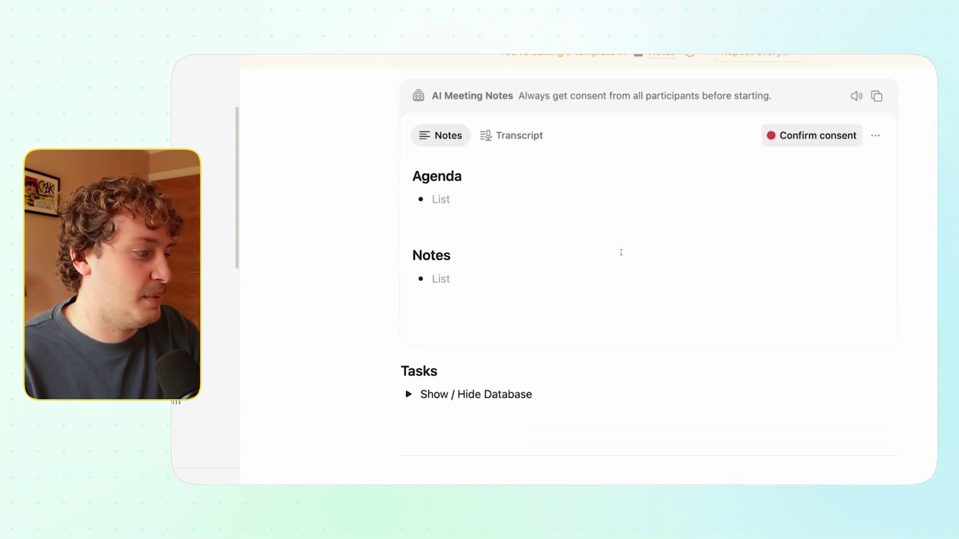
pyautogui.scroll(1, 620, 252)
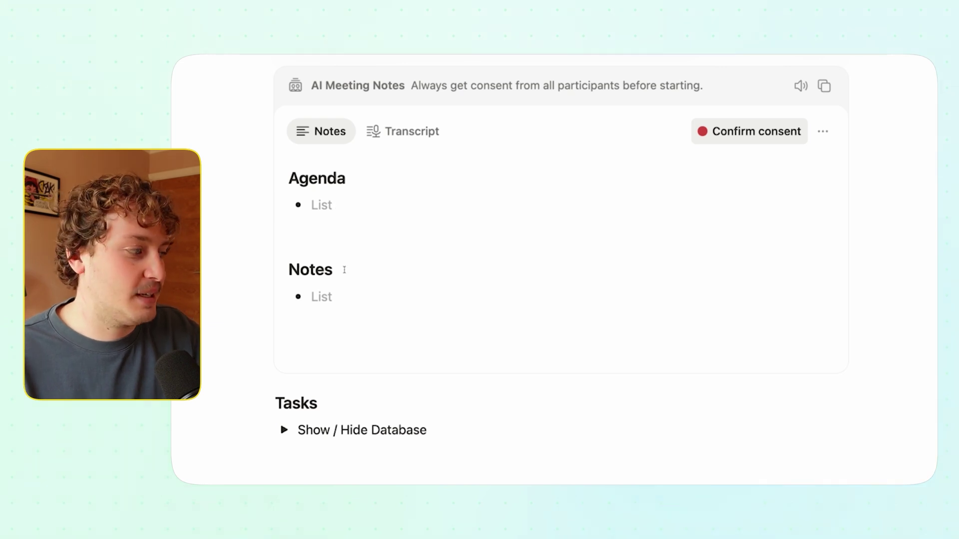
pyautogui.scroll(-2, 329, 302)
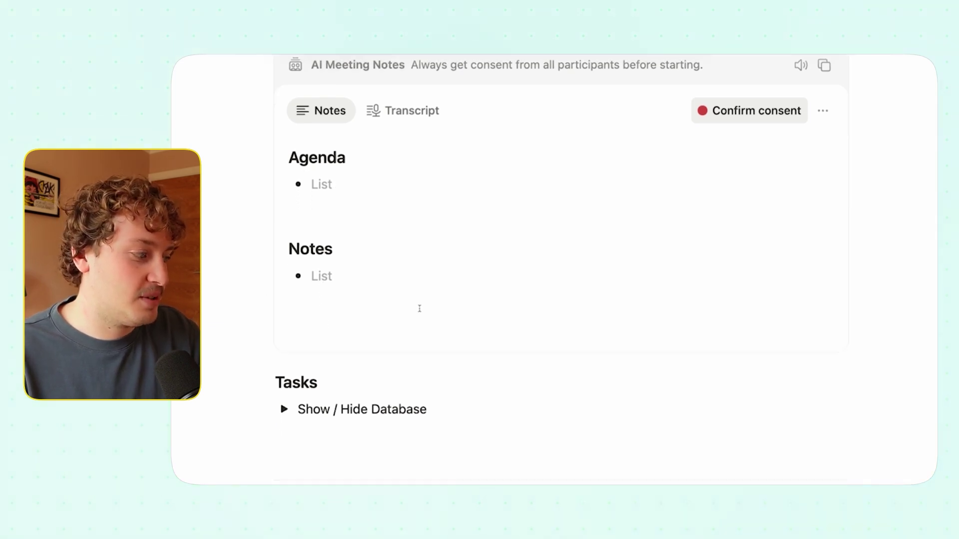
pyautogui.scroll(-2, 329, 392)
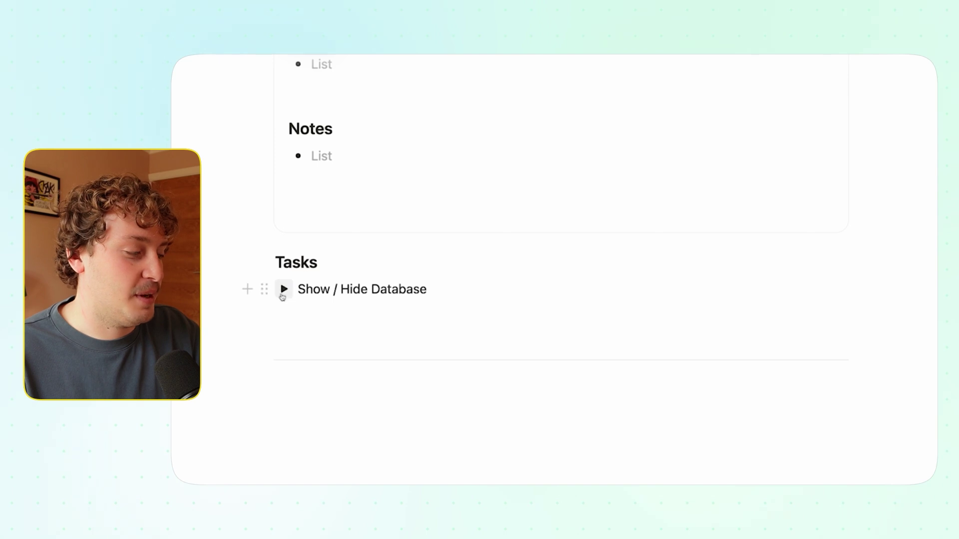
pyautogui.click(283, 288)
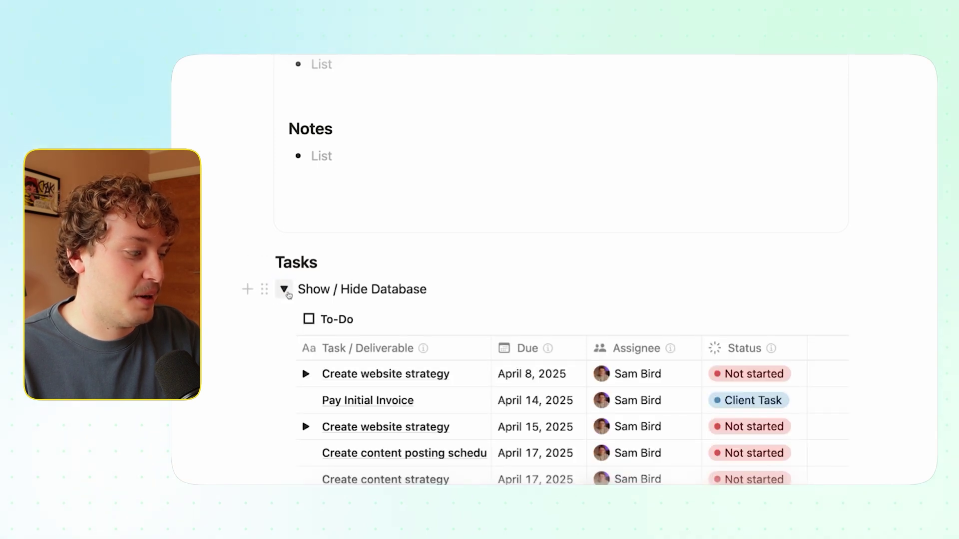
pyautogui.click(283, 289)
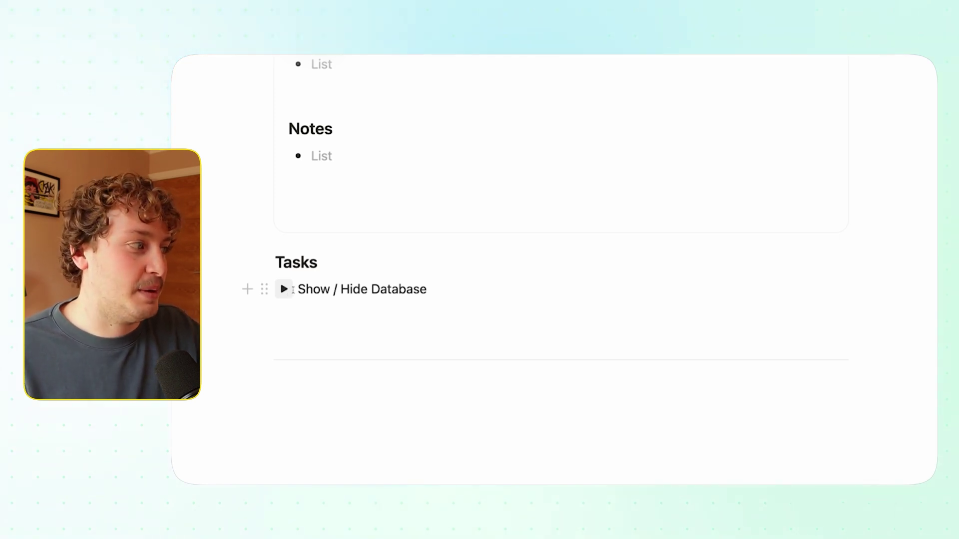
pyautogui.scroll(3, 409, 265)
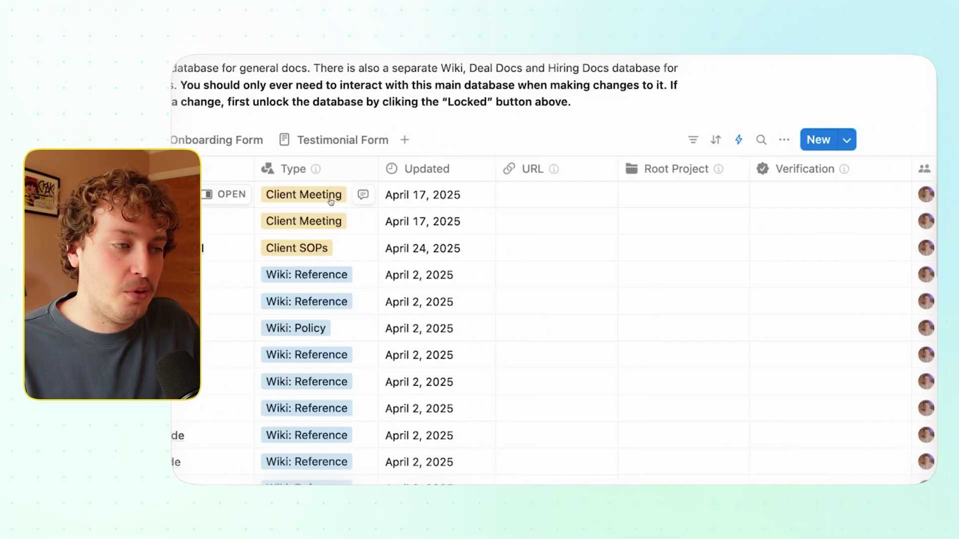
# Create a new Notes page from the Client Meeting template
pyautogui.click(846, 140)
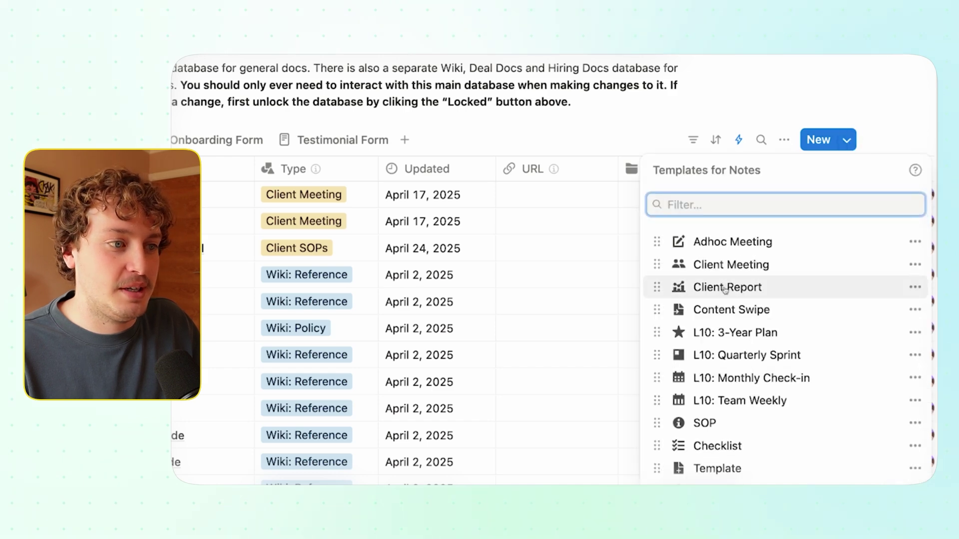
pyautogui.click(719, 266)
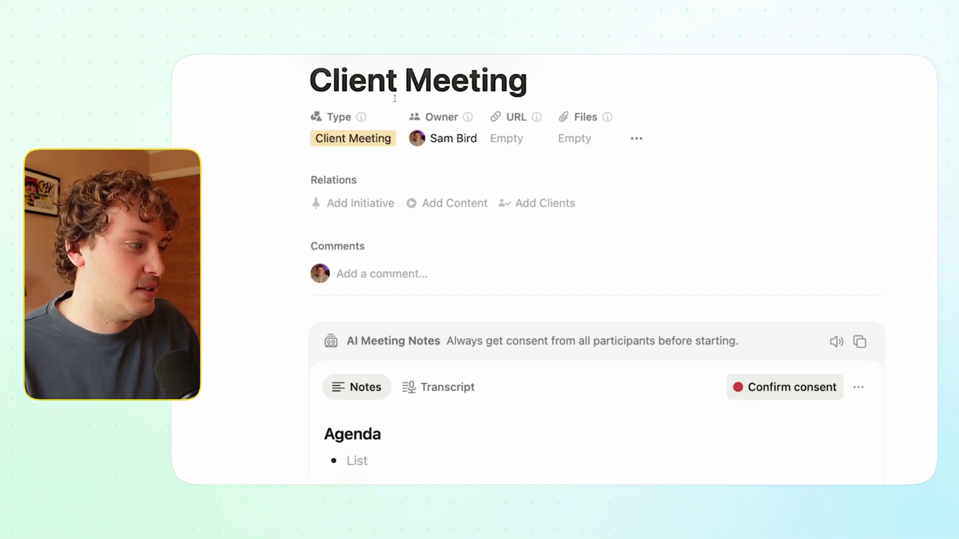
pyautogui.scroll(-6, 389, 182)
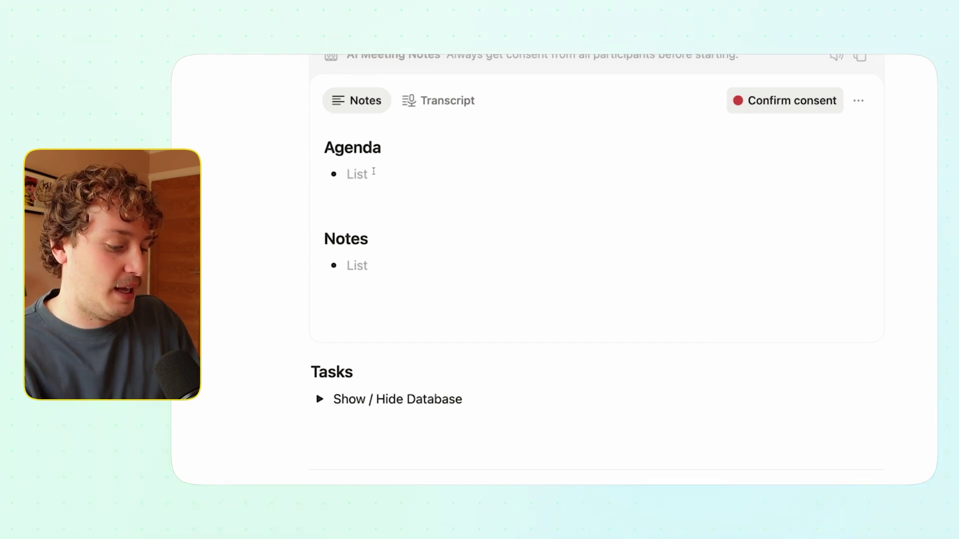
# List Agenda 1, Agenda 2 and Agenda 3 as bullets under the Agenda heading
pyautogui.write('Agenda 1')
pyautogui.press('Return')
pyautogui.write('Agenda 2')
pyautogui.press('Return')
pyautogui.write('Agenda 3')
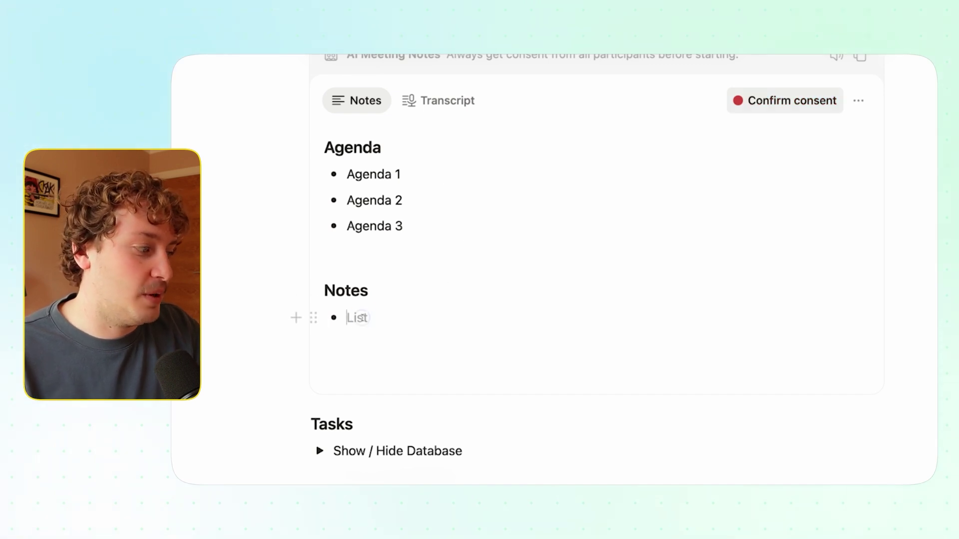
pyautogui.scroll(-1, 412, 285)
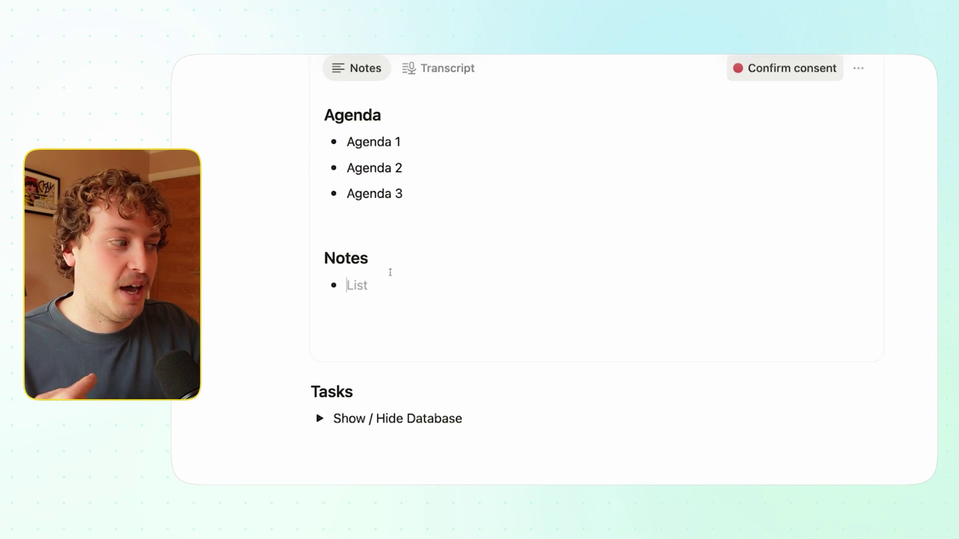
pyautogui.scroll(-2, 397, 259)
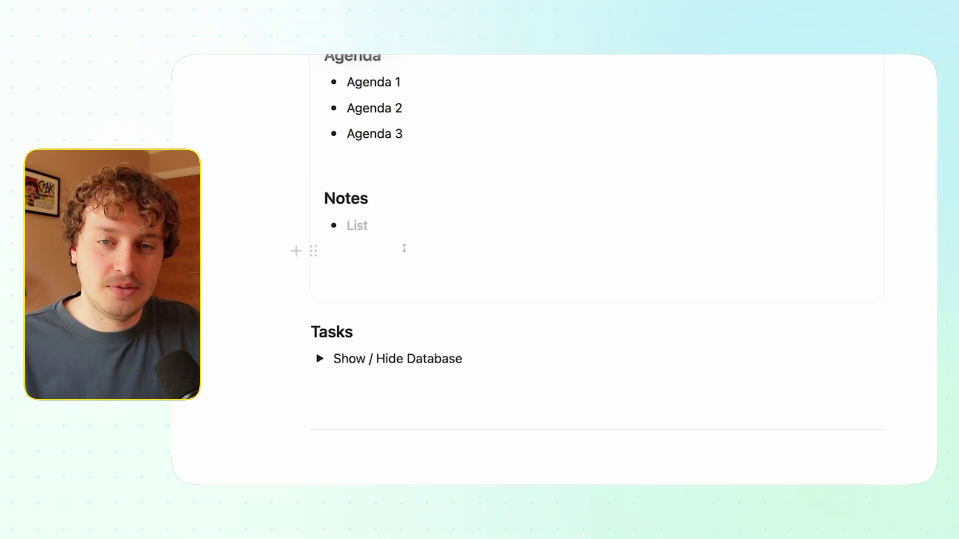
pyautogui.scroll(2, 403, 248)
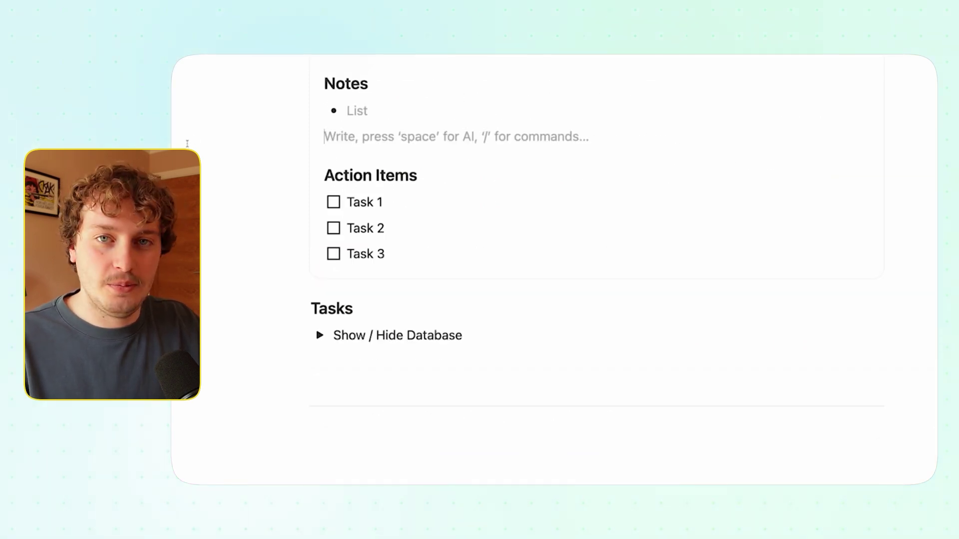
# Expand the hidden Tasks database under Show / Hide Database
pyautogui.scroll(8, 195, 146)
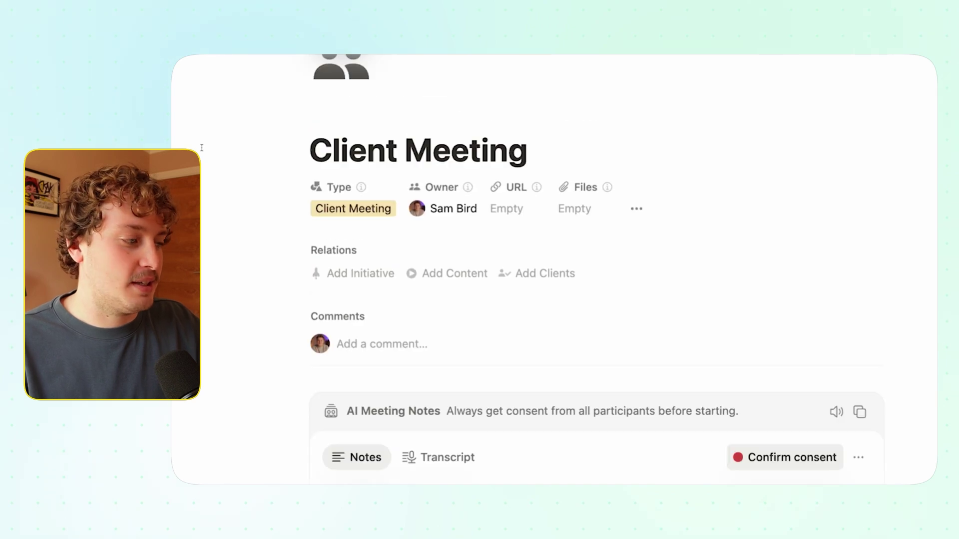
pyautogui.scroll(-10, 282, 117)
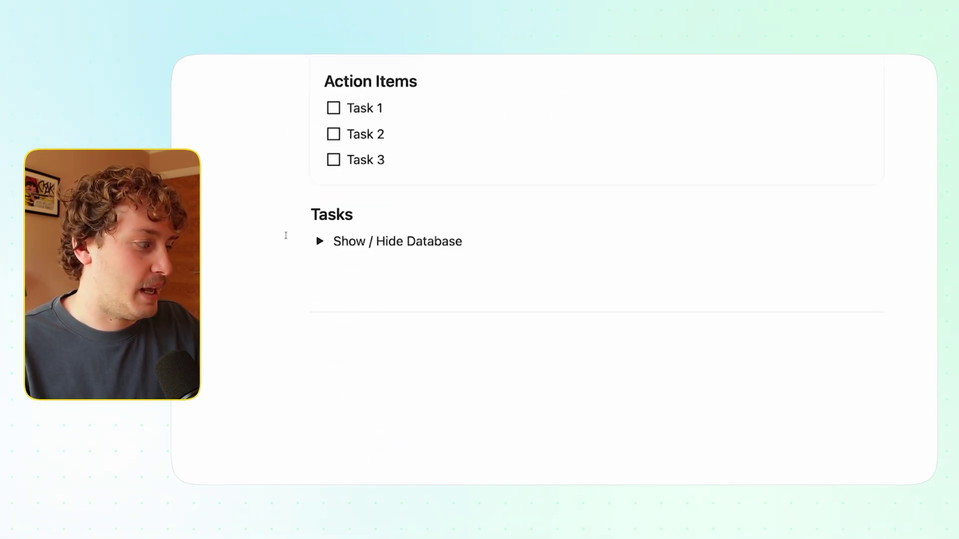
pyautogui.click(320, 243)
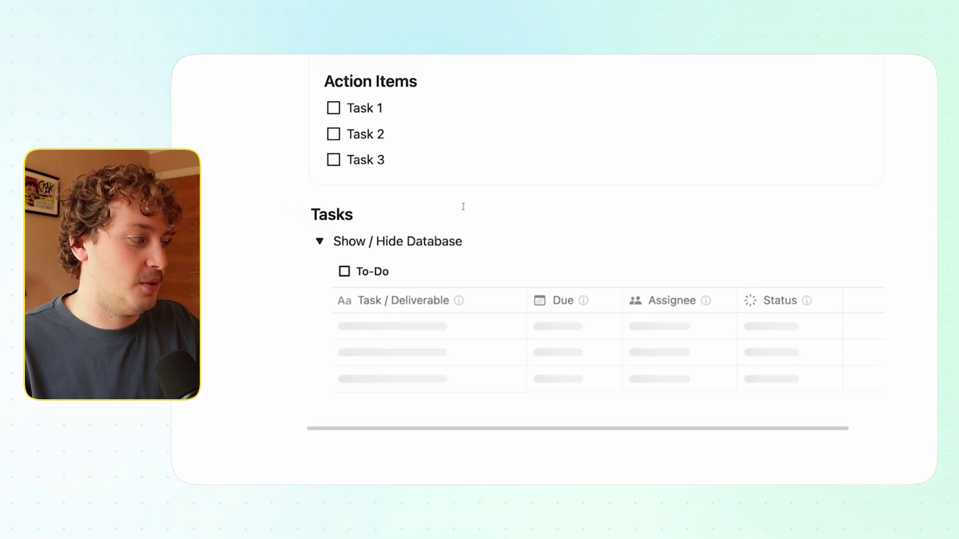
pyautogui.scroll(-5, 515, 229)
pyautogui.scroll(4, 514, 229)
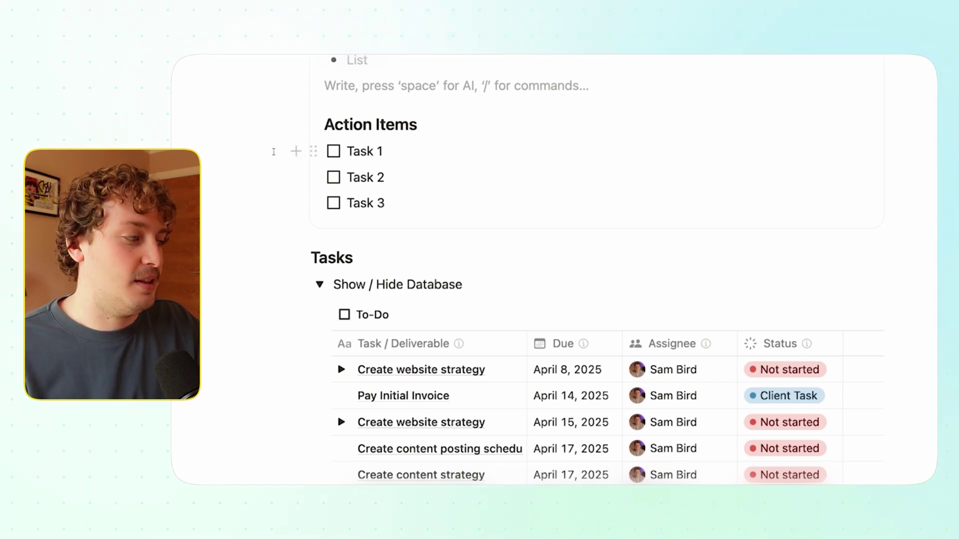
# Drag the Task 1, Task 2 and Task 3 to-dos into the Tasks table and load more rows to confirm
pyautogui.moveTo(300, 159); pyautogui.dragTo(376, 203)
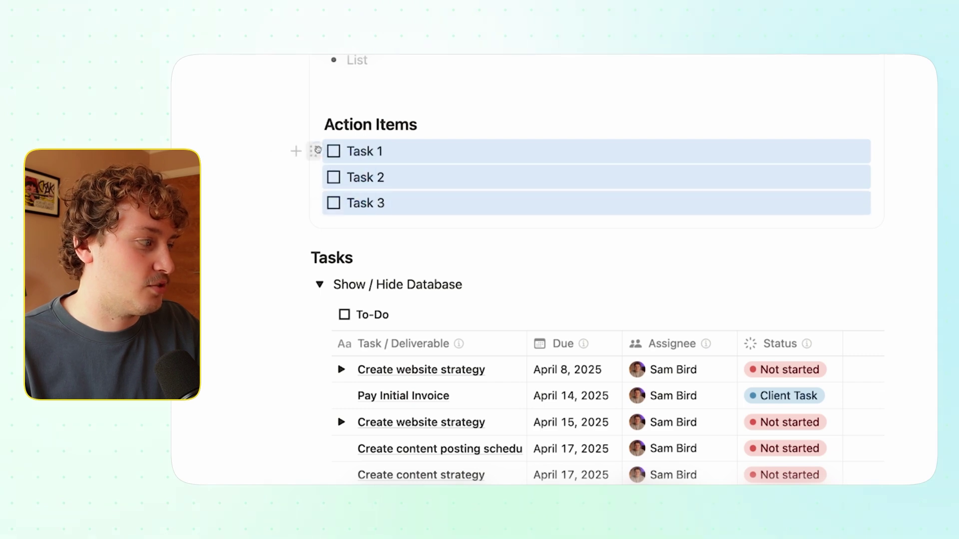
pyautogui.moveTo(314, 151); pyautogui.dragTo(377, 361)
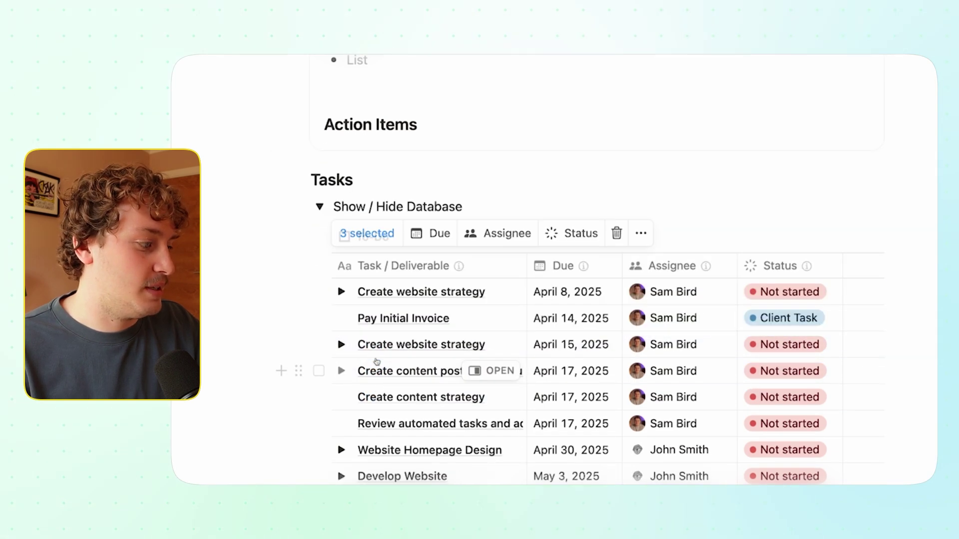
pyautogui.scroll(-8, 274, 267)
pyautogui.scroll(2, 273, 267)
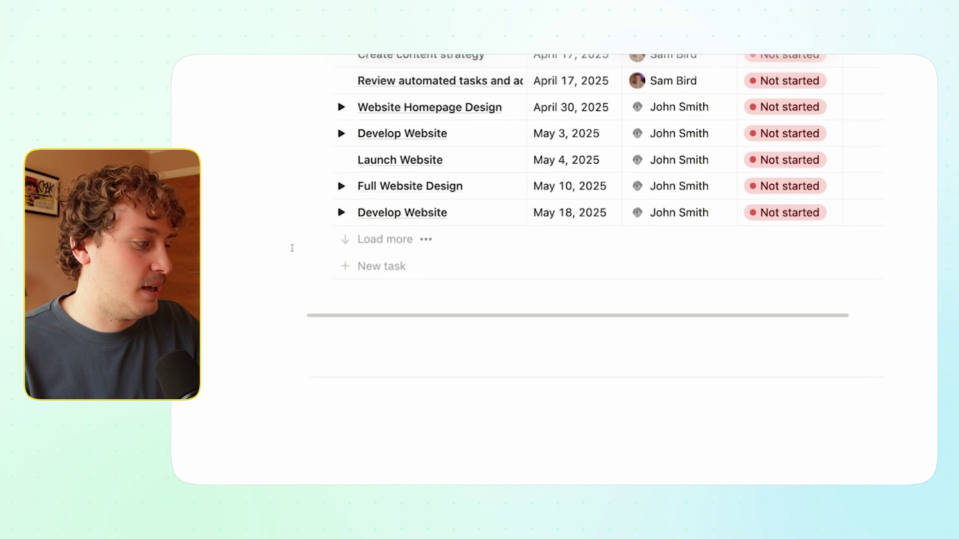
pyautogui.click(364, 248)
pyautogui.scroll(-1, 270, 226)
pyautogui.click(270, 225)
pyautogui.scroll(-1, 270, 225)
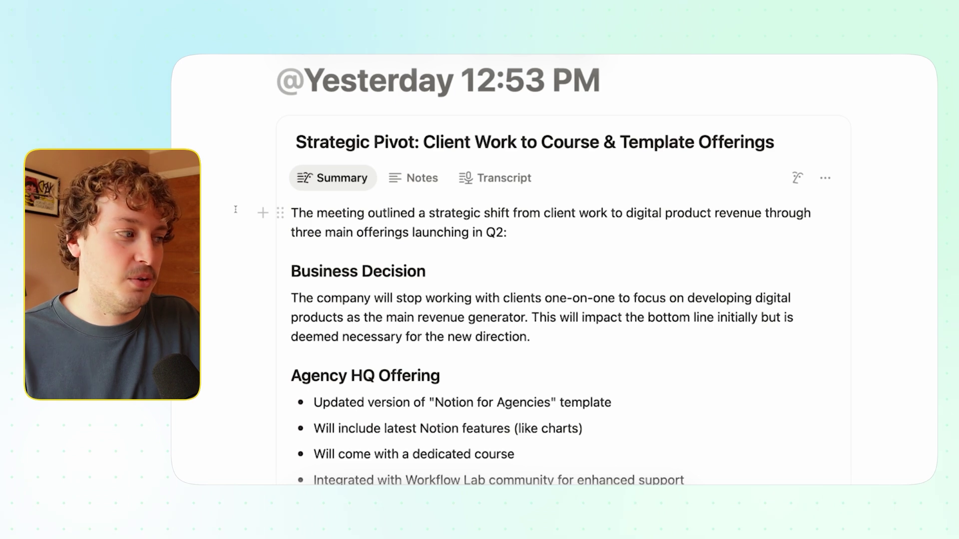
# Switch the Strategic Pivot meeting block between its Transcript and Notes views
pyautogui.click(488, 186)
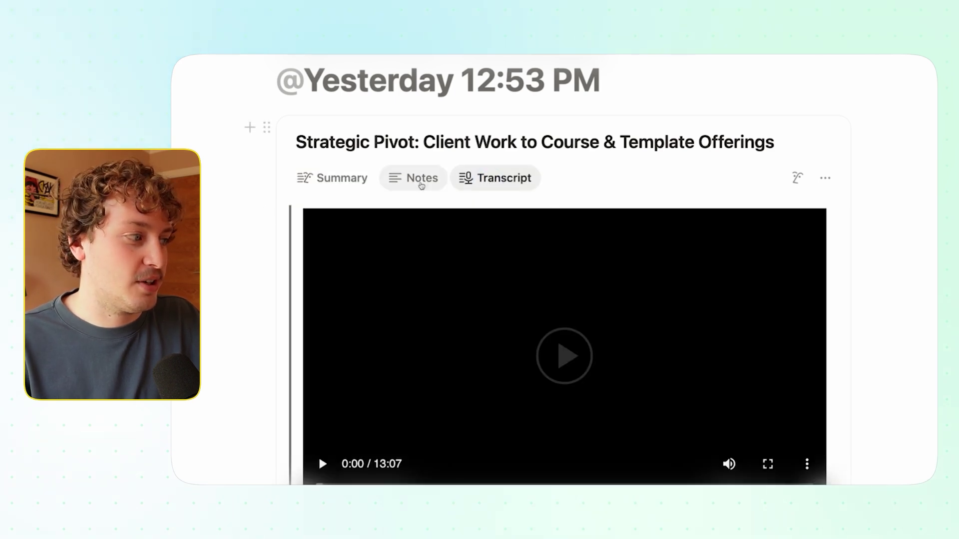
pyautogui.click(419, 179)
pyautogui.click(501, 232)
pyautogui.scroll(-5, 365, 201)
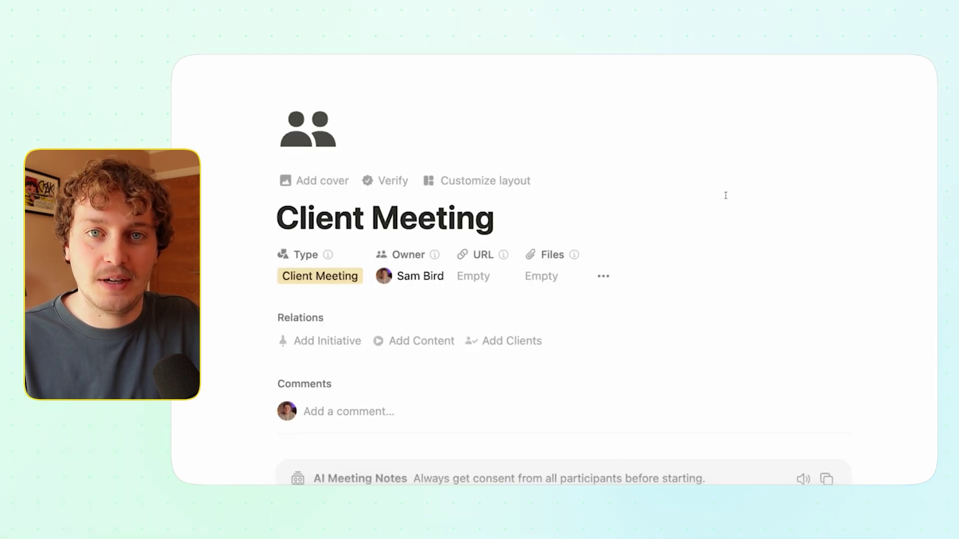
# Link the Acme Co | Management client through the page's Clients relation
pyautogui.scroll(-2, 719, 205)
pyautogui.click(517, 272)
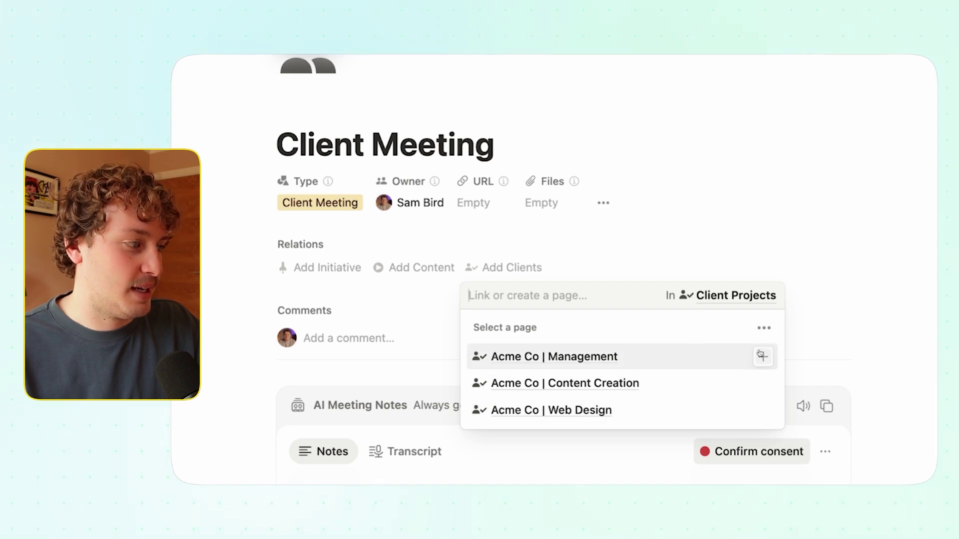
pyautogui.click(762, 355)
pyautogui.click(672, 257)
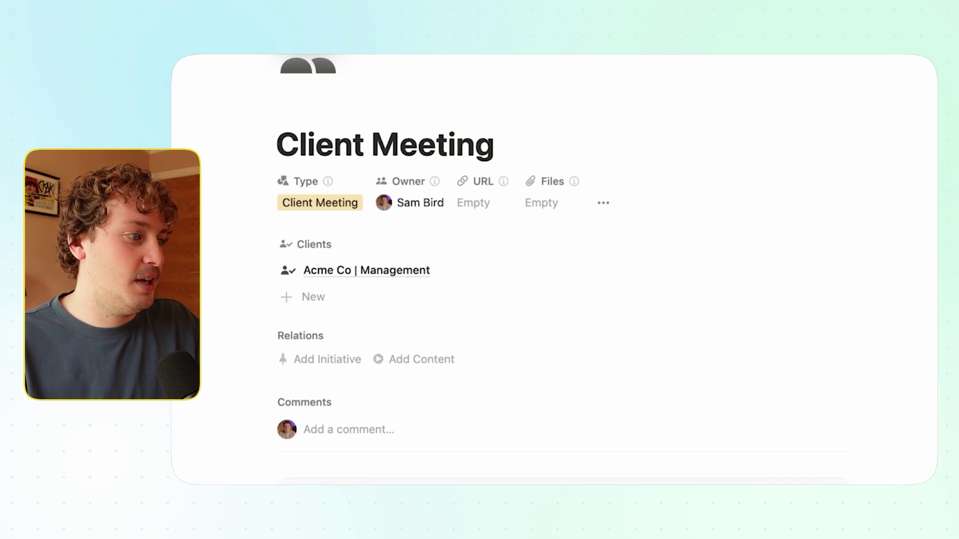
# Review the page's Share settings and its Publish-to-web options, then close the panel
pyautogui.click(807, 63)
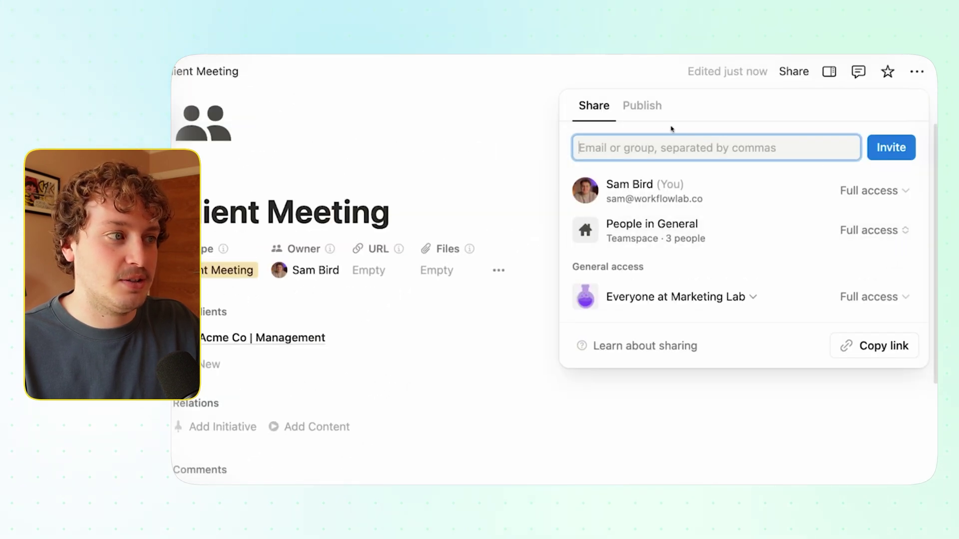
pyautogui.click(642, 106)
pyautogui.click(592, 106)
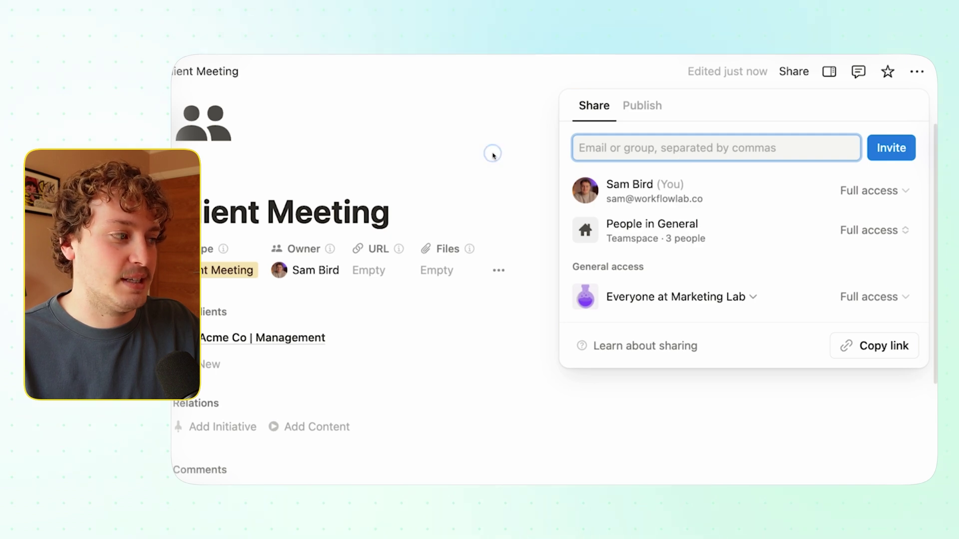
pyautogui.click(492, 155)
pyautogui.scroll(3, 514, 250)
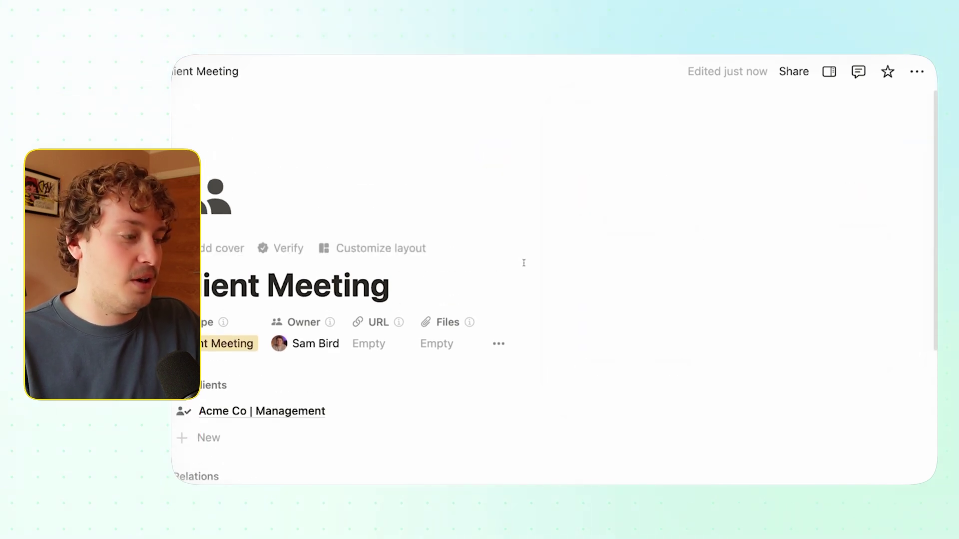